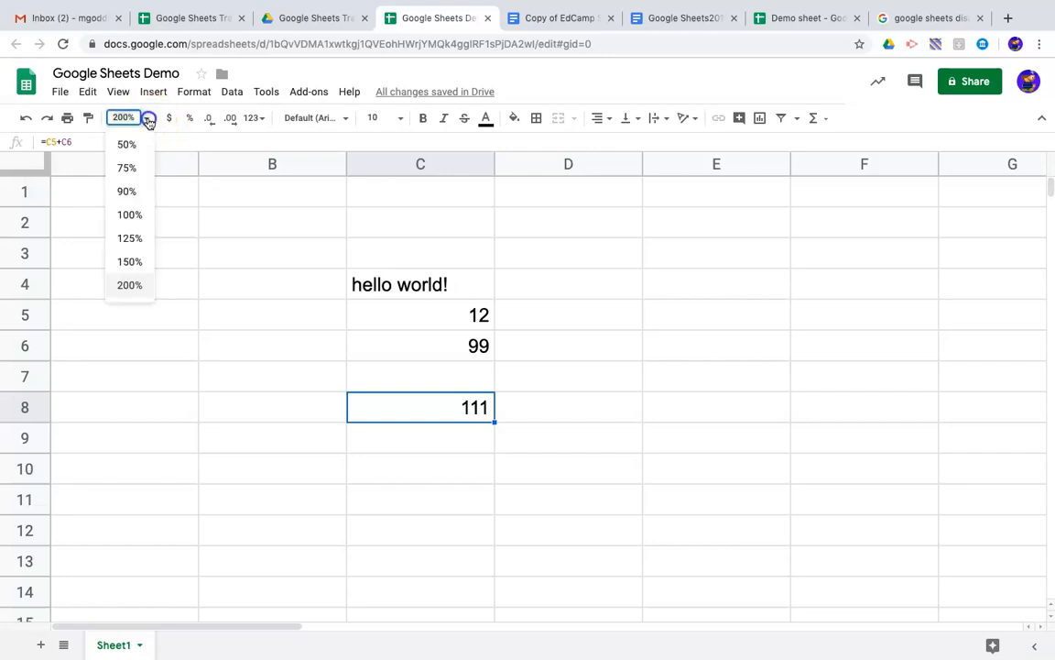
Step: Set the sheet zoom to 100% and format cell C5 as currency
click(142, 212)
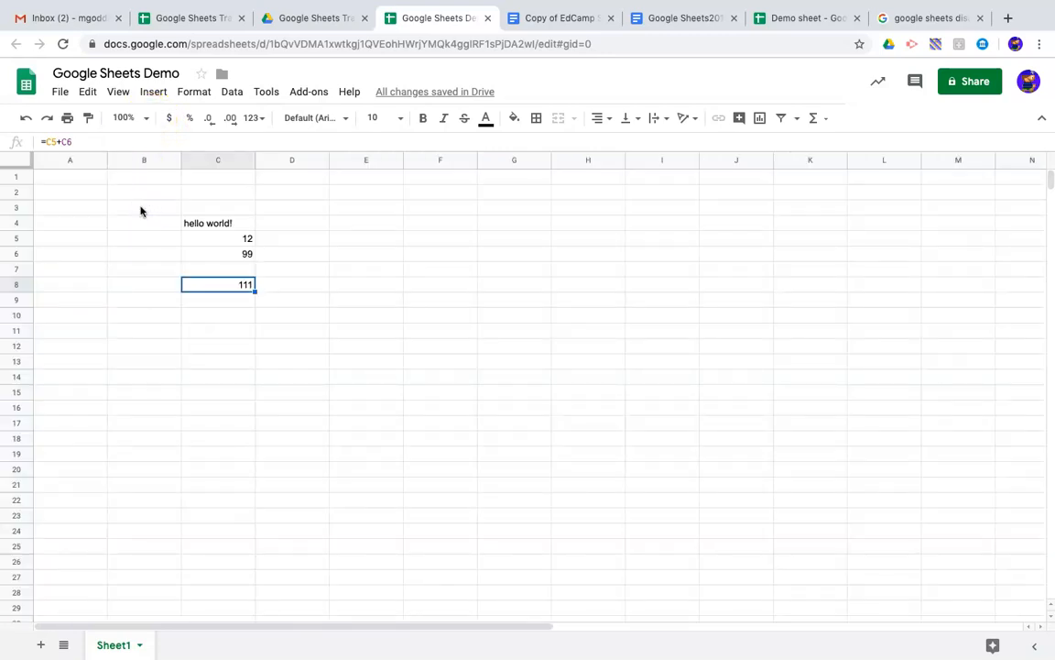
click(203, 240)
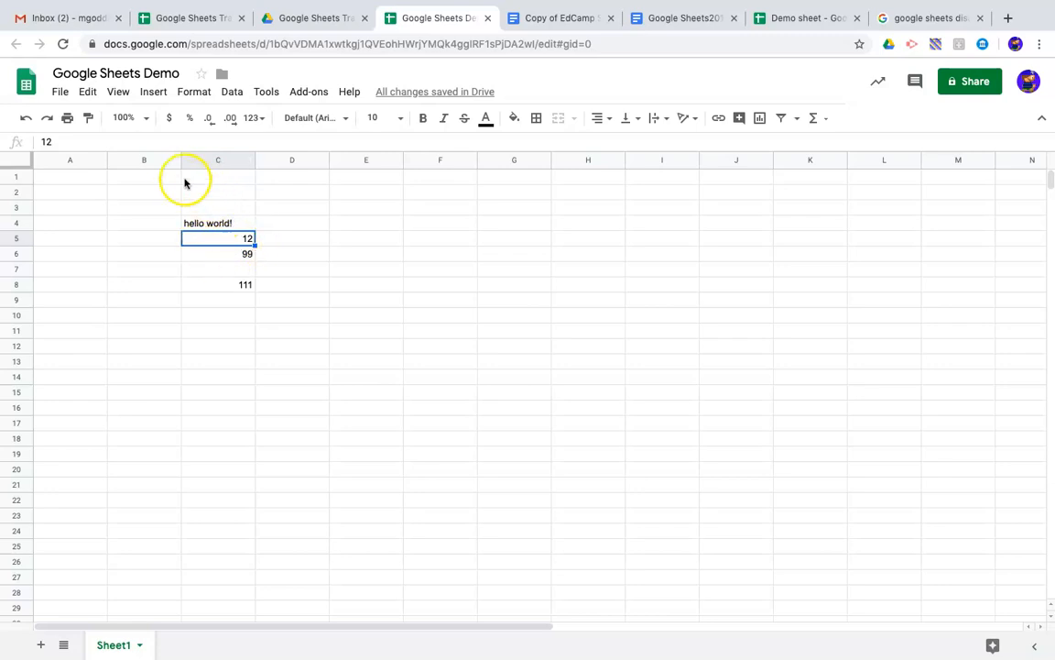
click(170, 120)
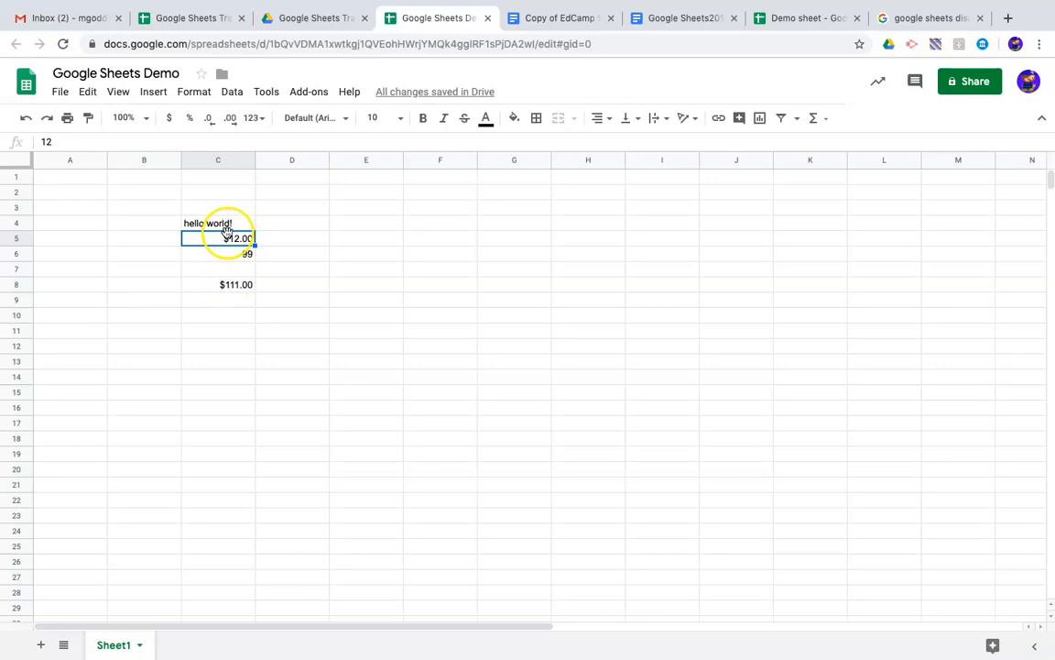
click(244, 289)
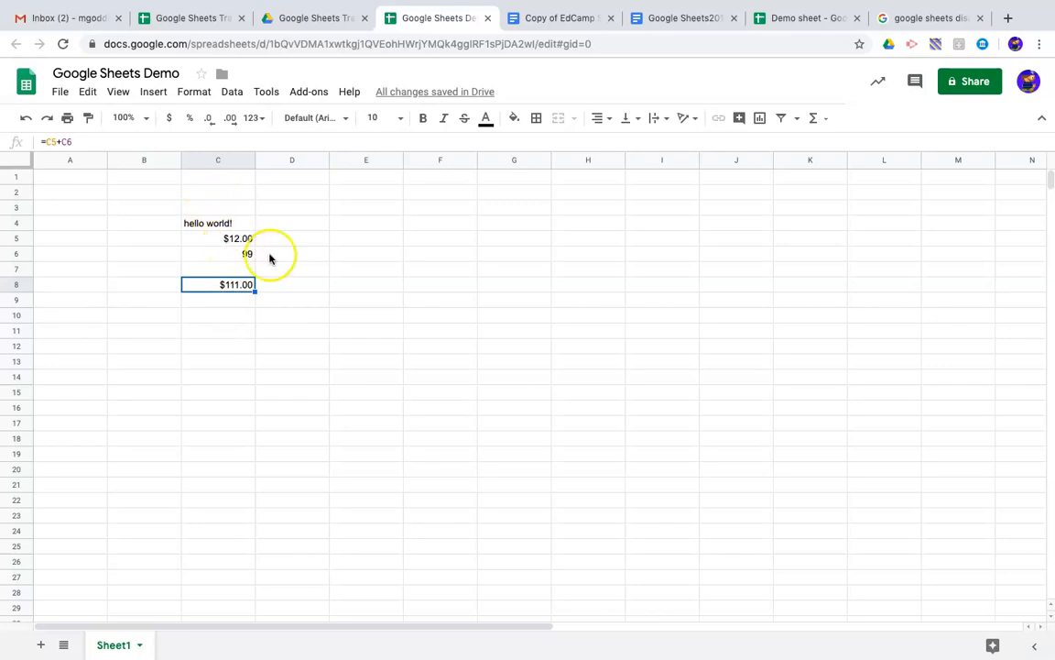
Step: Replace the value in cell C5 with 0.95 and format it as a percentage
click(243, 242)
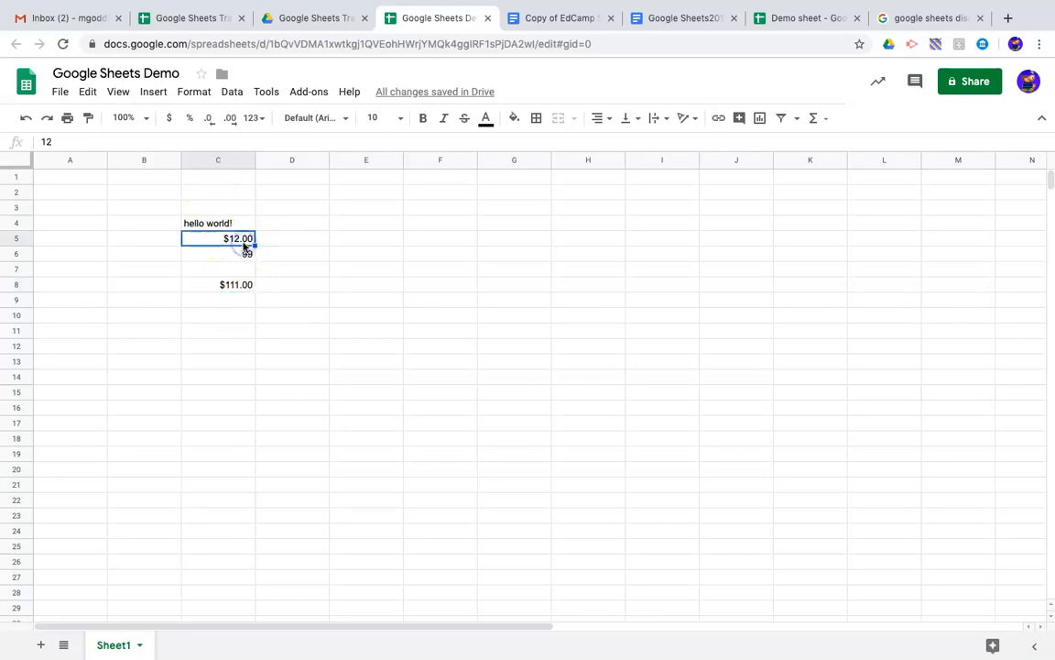
click(191, 120)
key(Return)
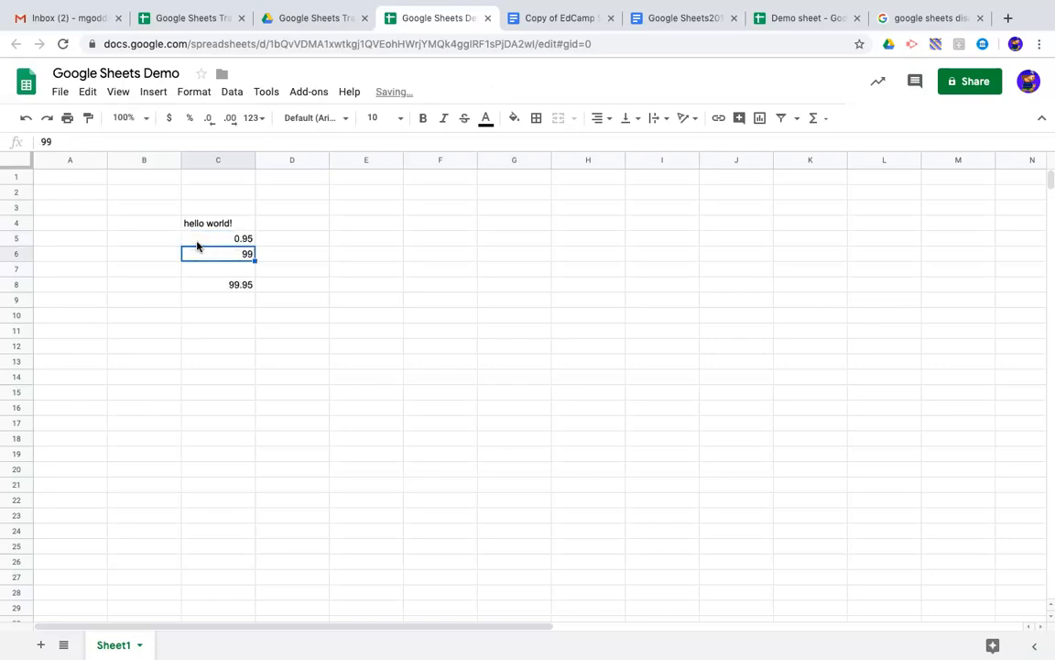
click(220, 240)
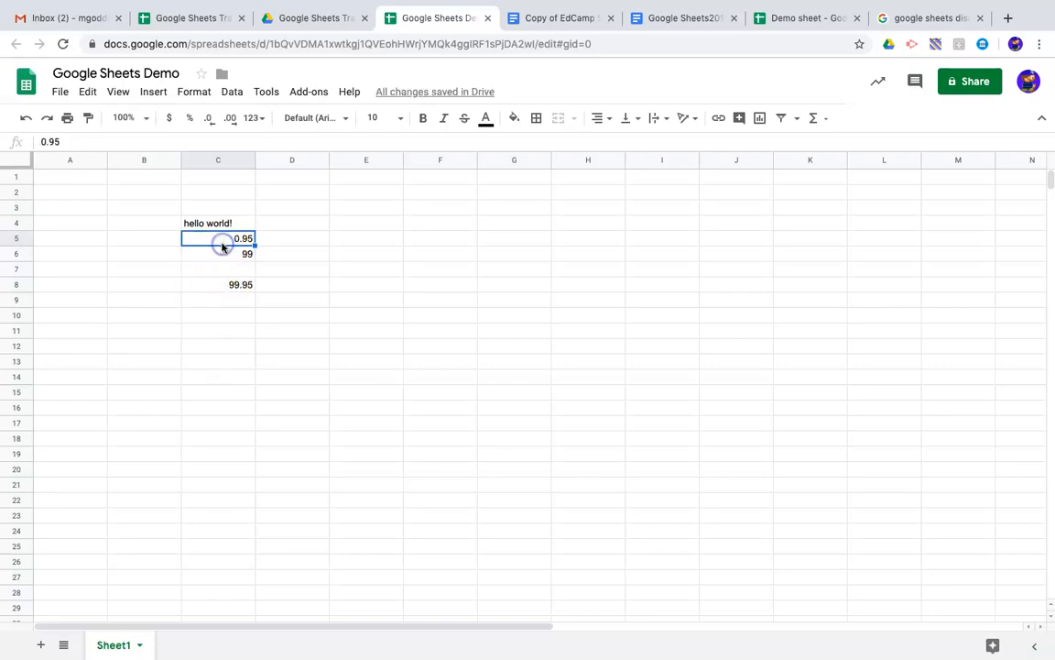
click(190, 116)
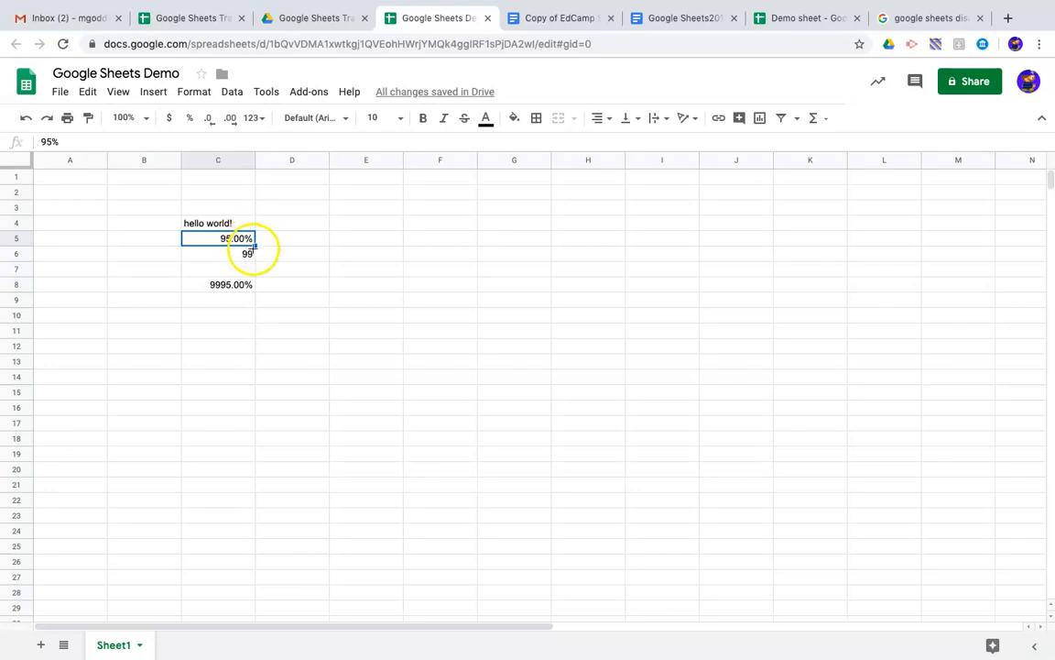
Step: Replace the value in cell C6 with the decimal for 2% and format it as a percentage
click(248, 255)
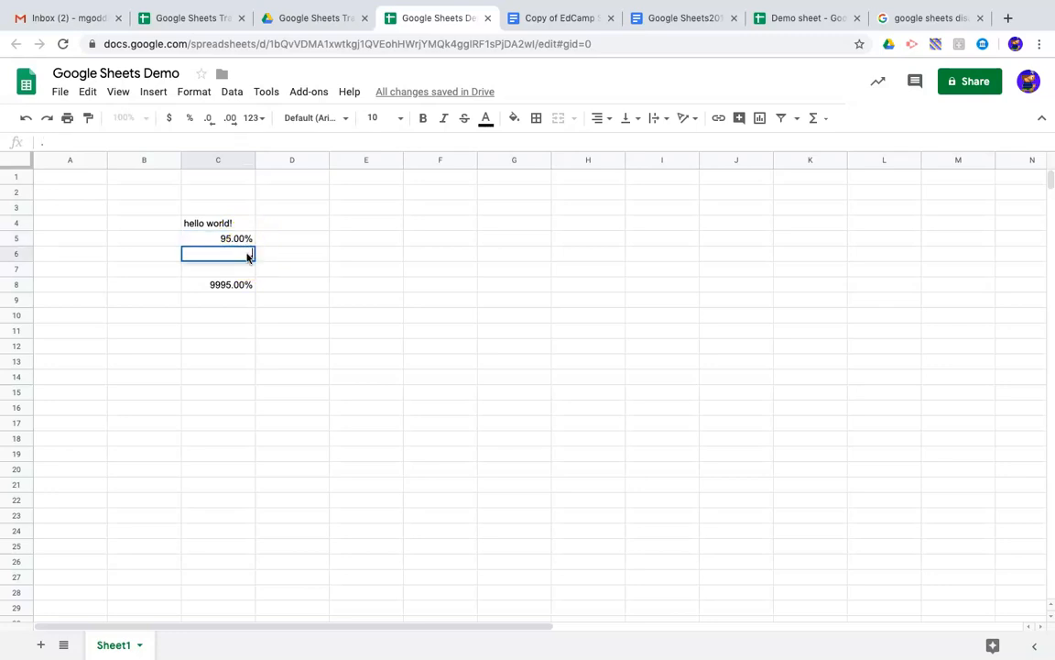
key(Return)
click(247, 256)
click(189, 117)
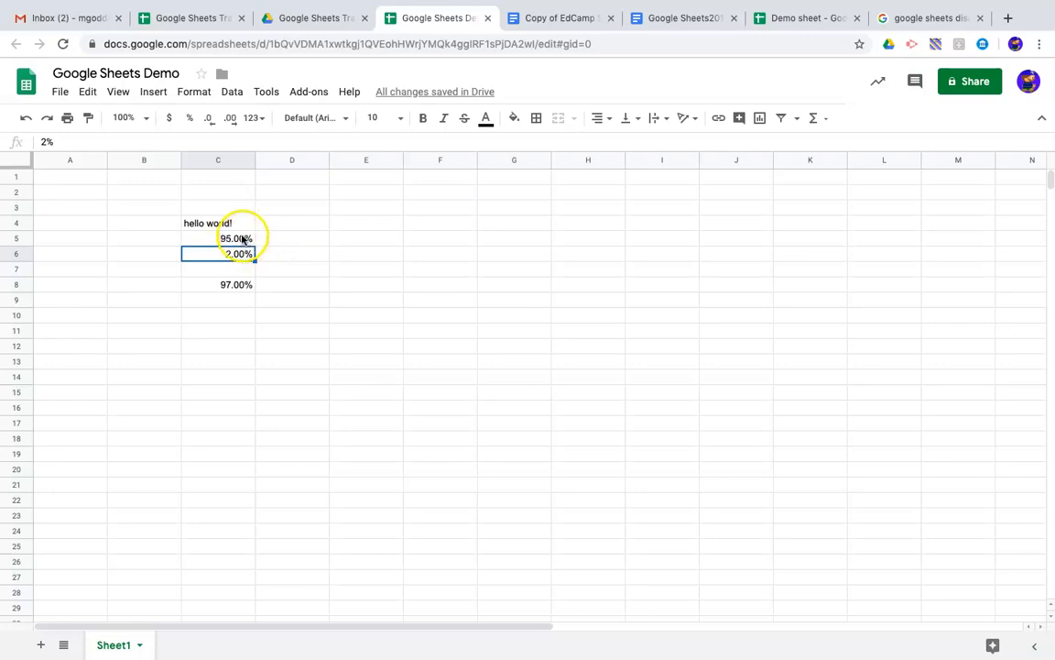
Step: Reduce the percentages in C5:C8 to whole numbers, and restore them to two decimal places
drag(226, 240, 226, 284)
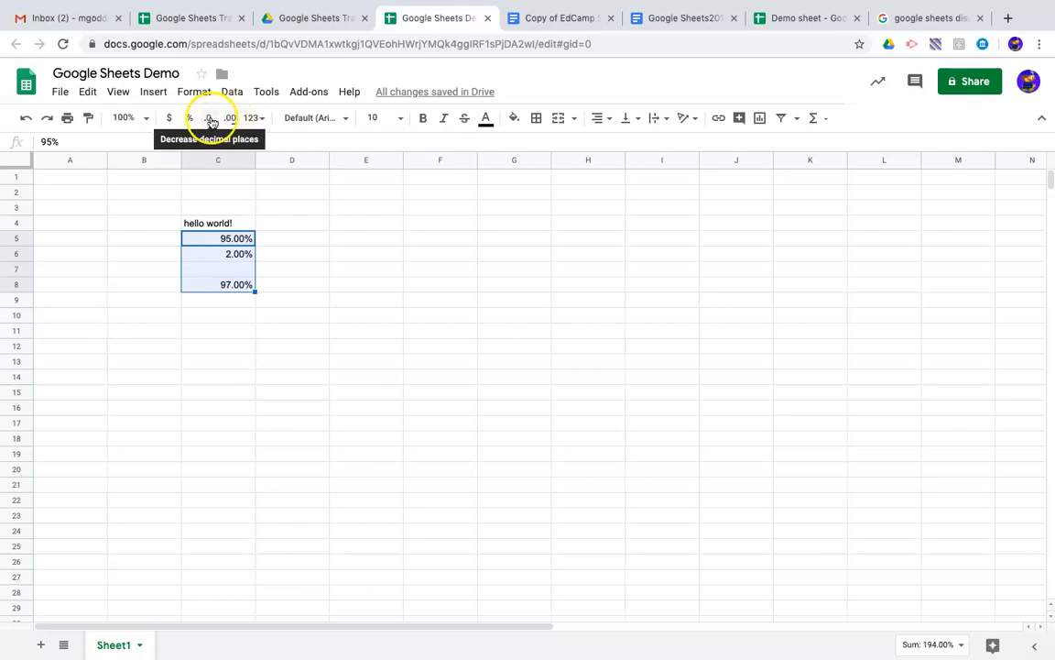
click(210, 118)
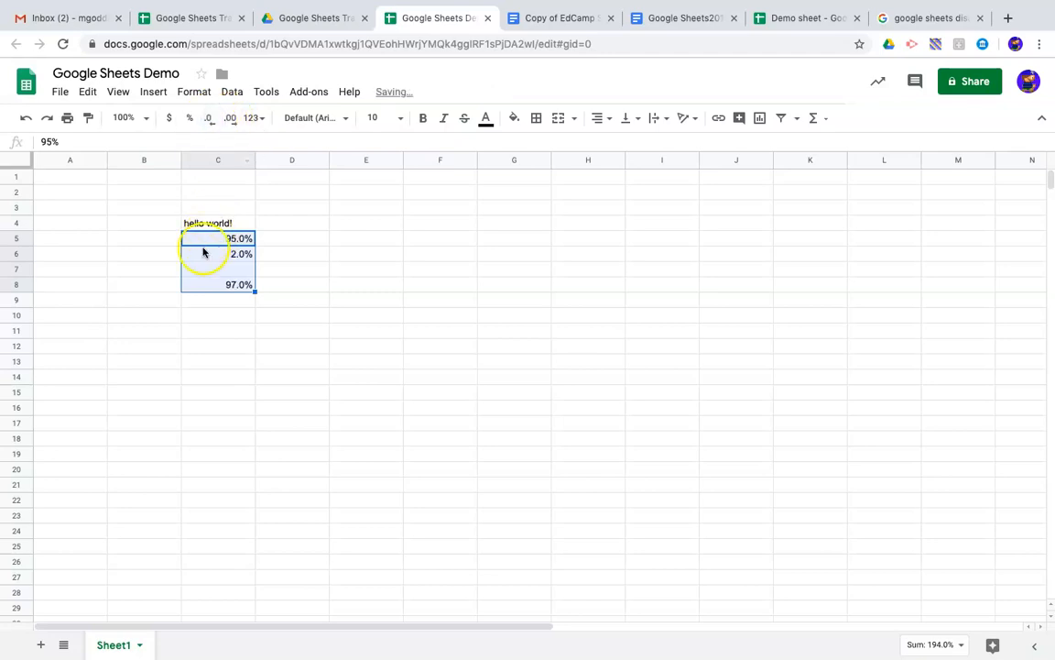
click(210, 119)
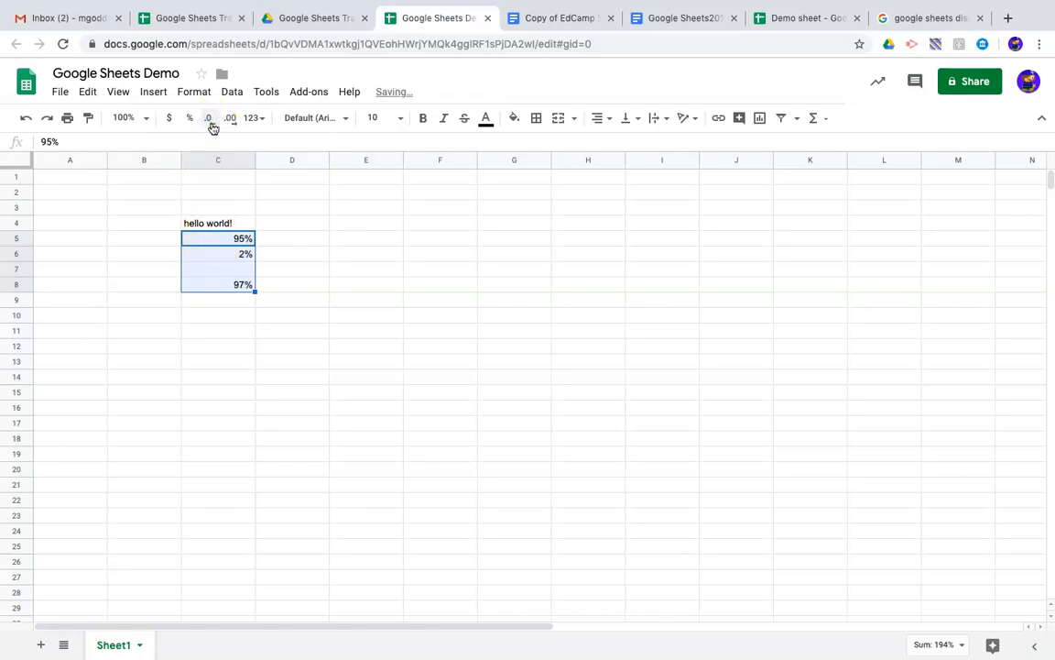
click(237, 121)
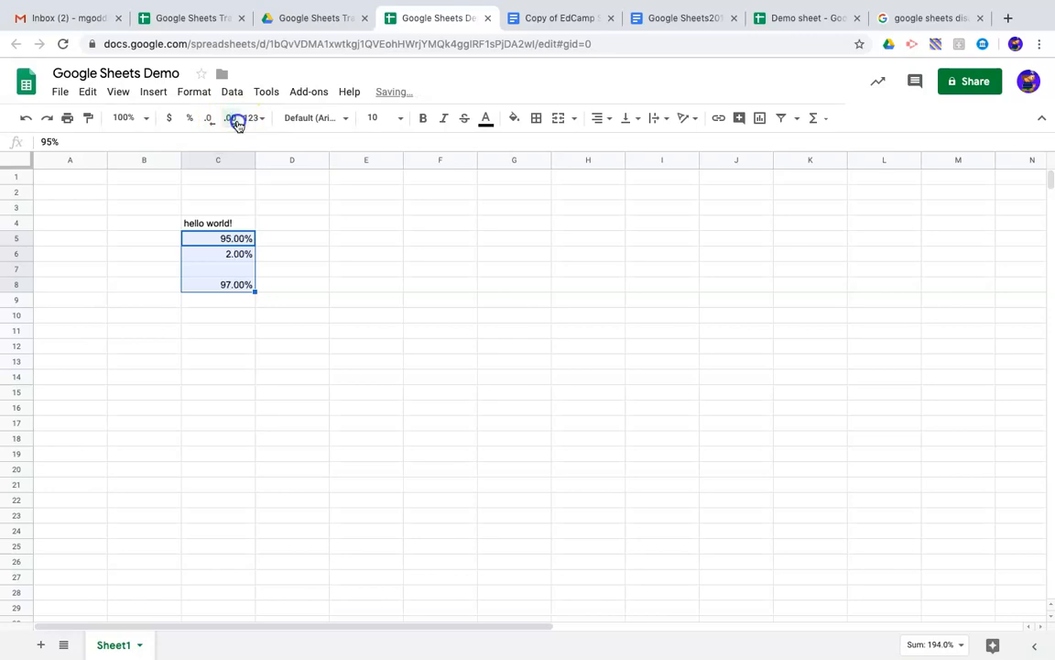
double_click(211, 123)
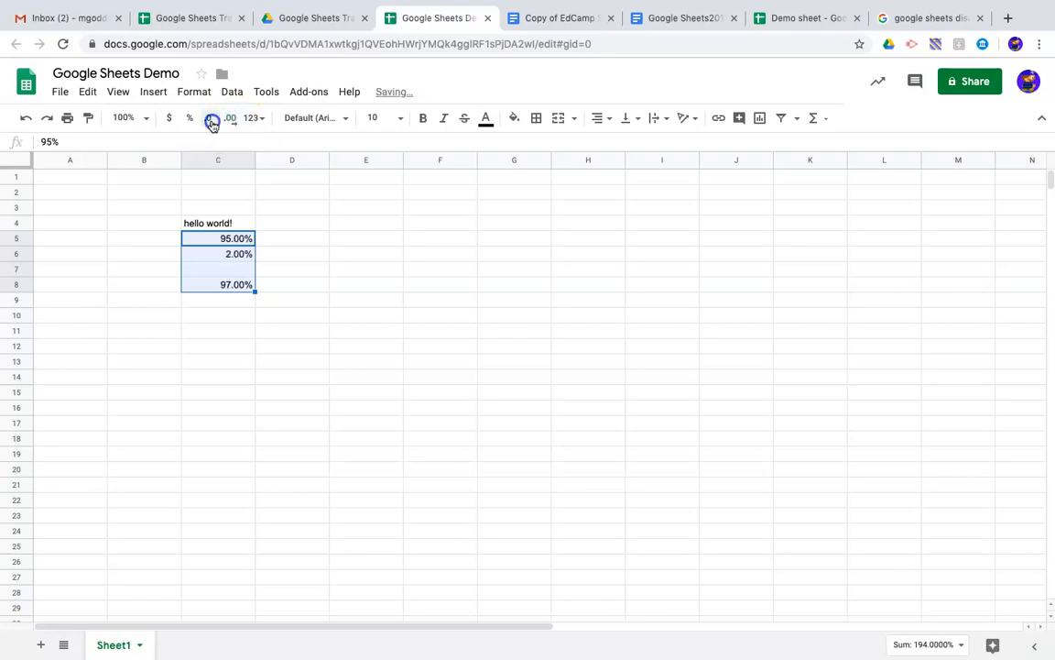
click(199, 257)
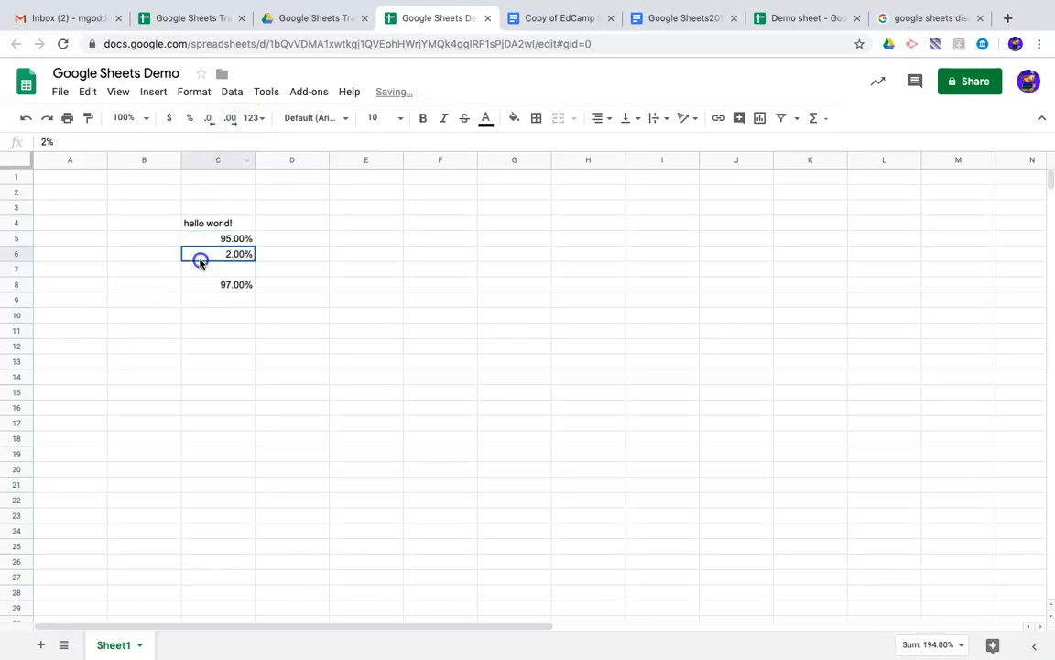
Step: Change cell C5 to 95.5% and display it with no decimal places
double_click(241, 238)
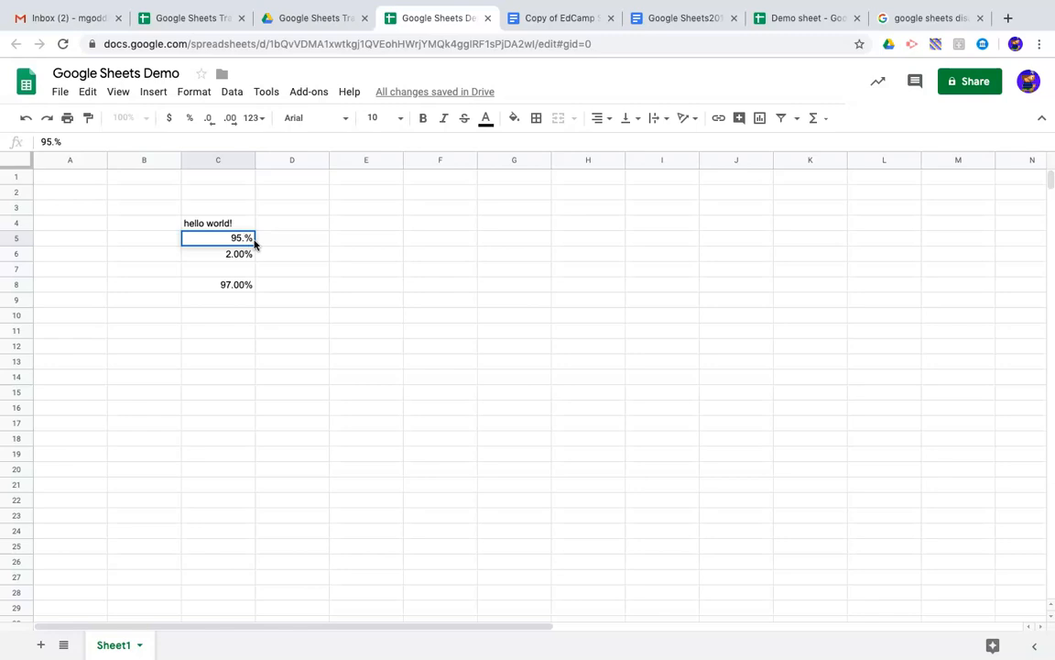
key(Return)
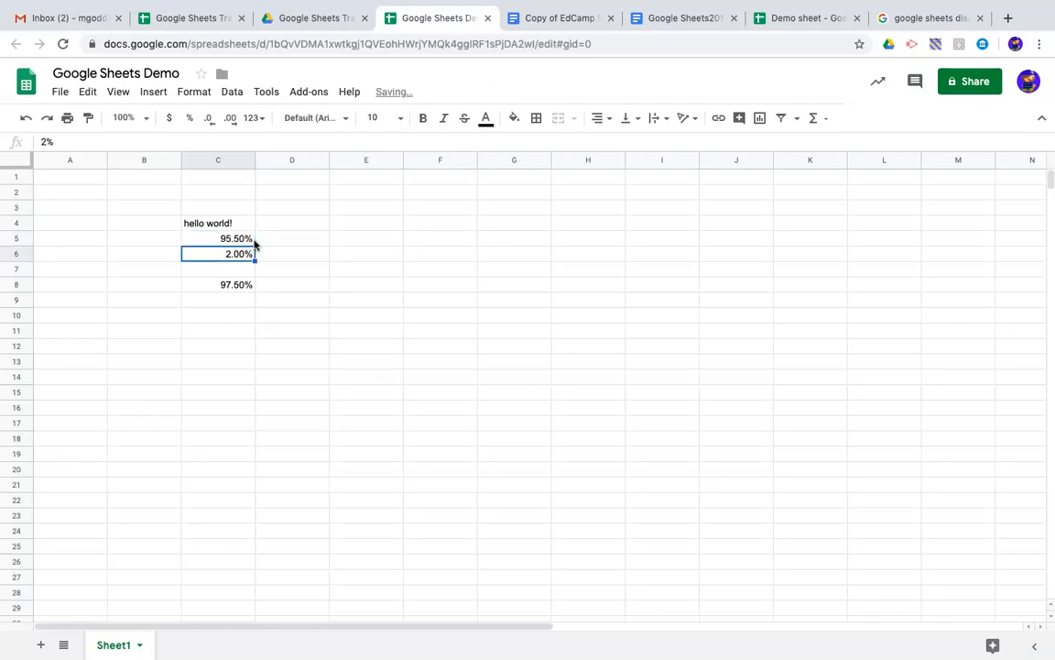
click(214, 239)
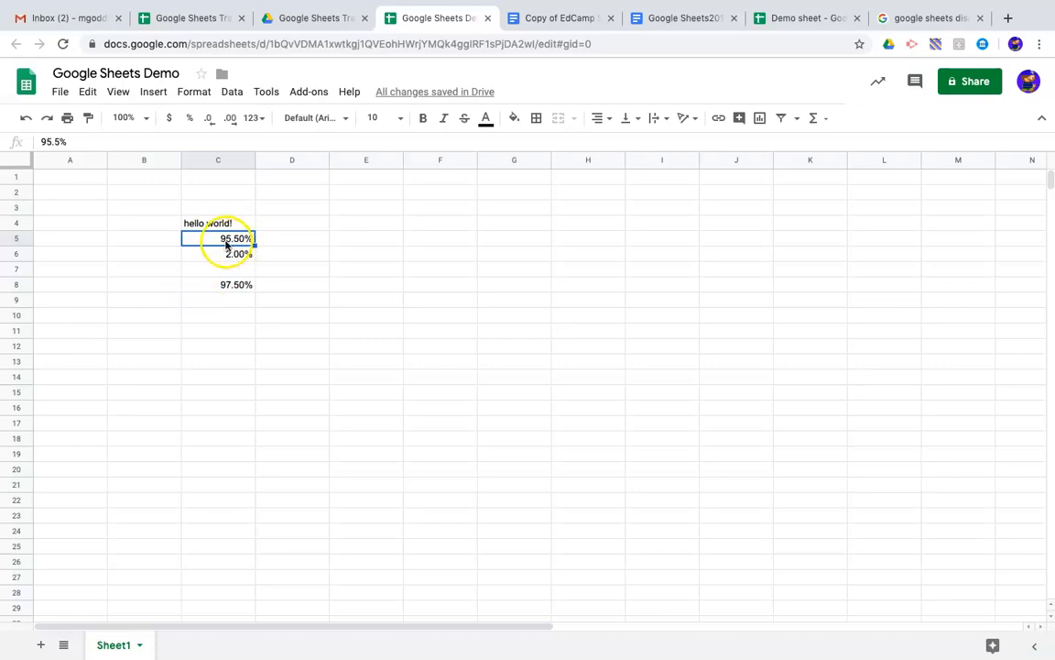
click(211, 120)
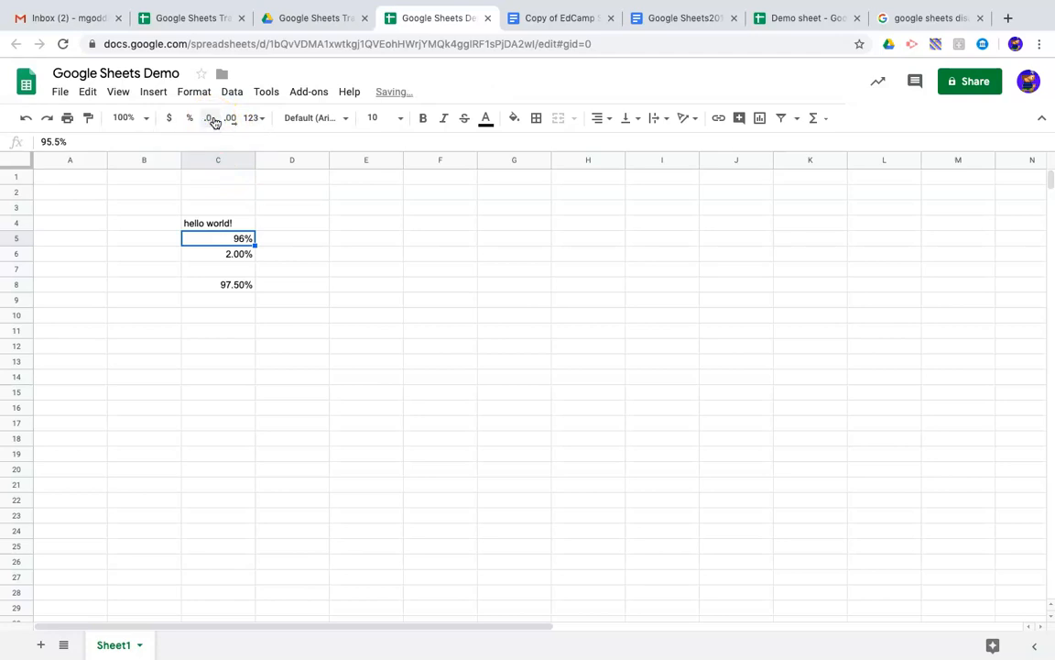
click(230, 120)
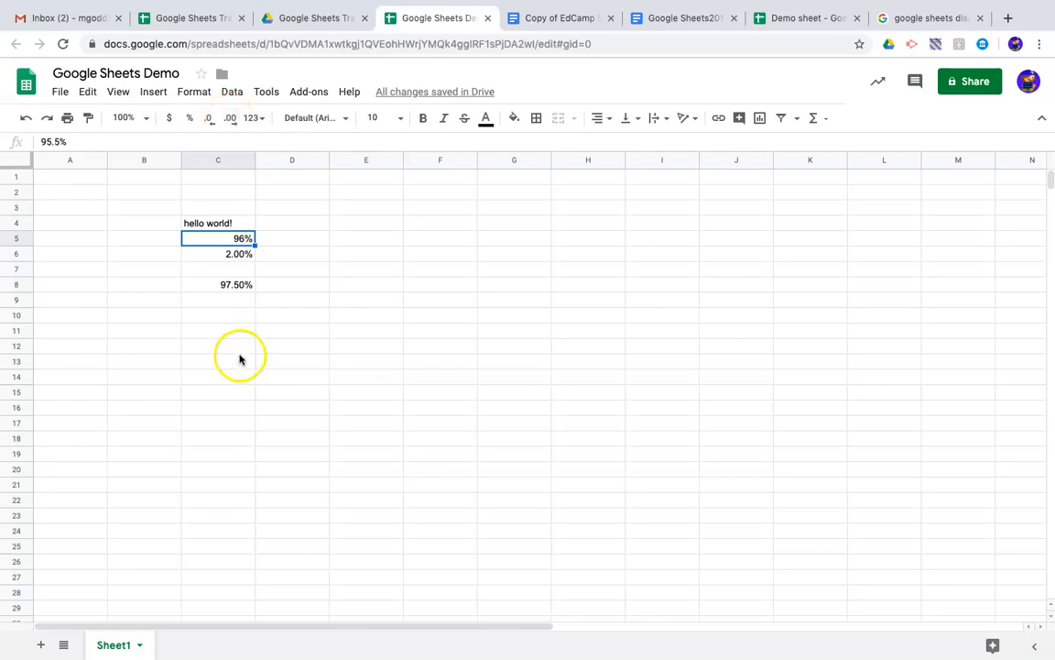
Step: Compare the displayed contents of cells C5, C6 and C8 with their stored values and formula
click(238, 241)
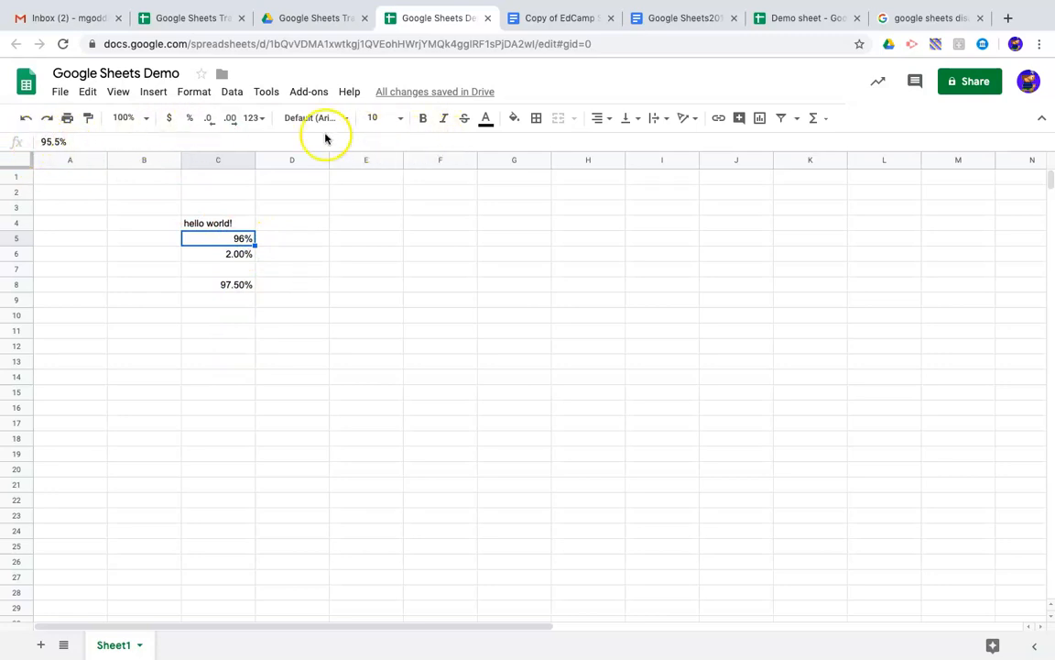
click(75, 141)
click(68, 142)
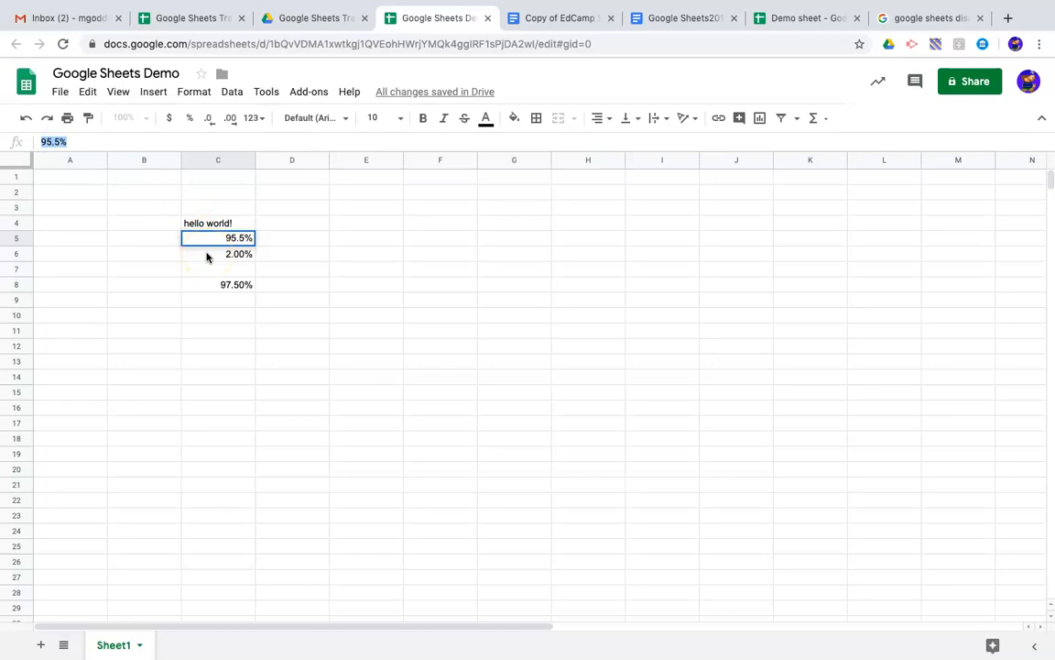
key(Return)
key(Up)
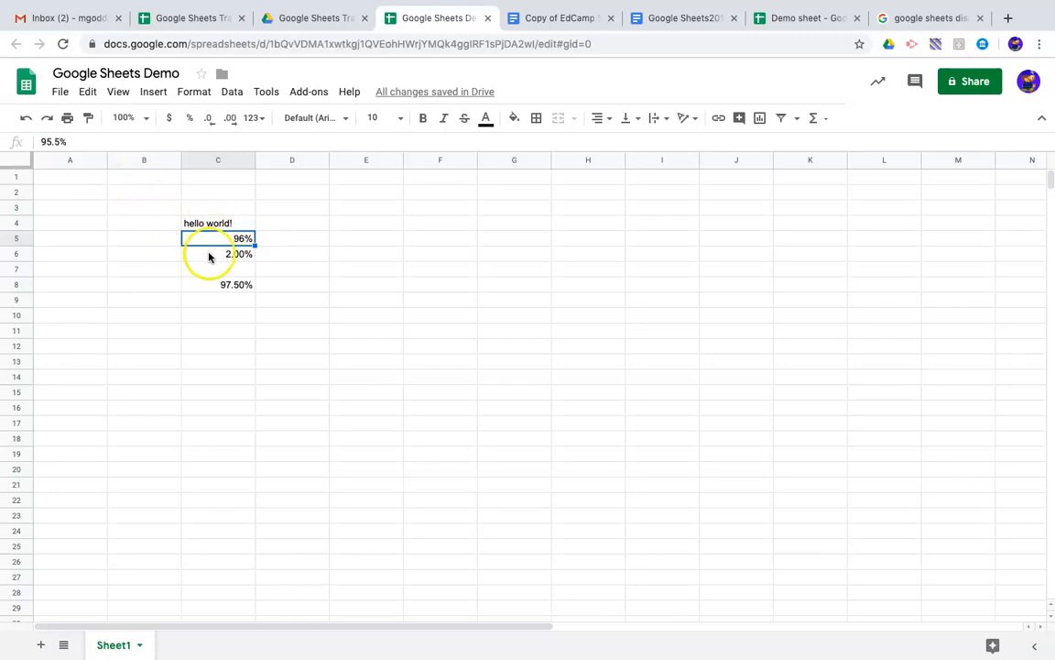
click(209, 256)
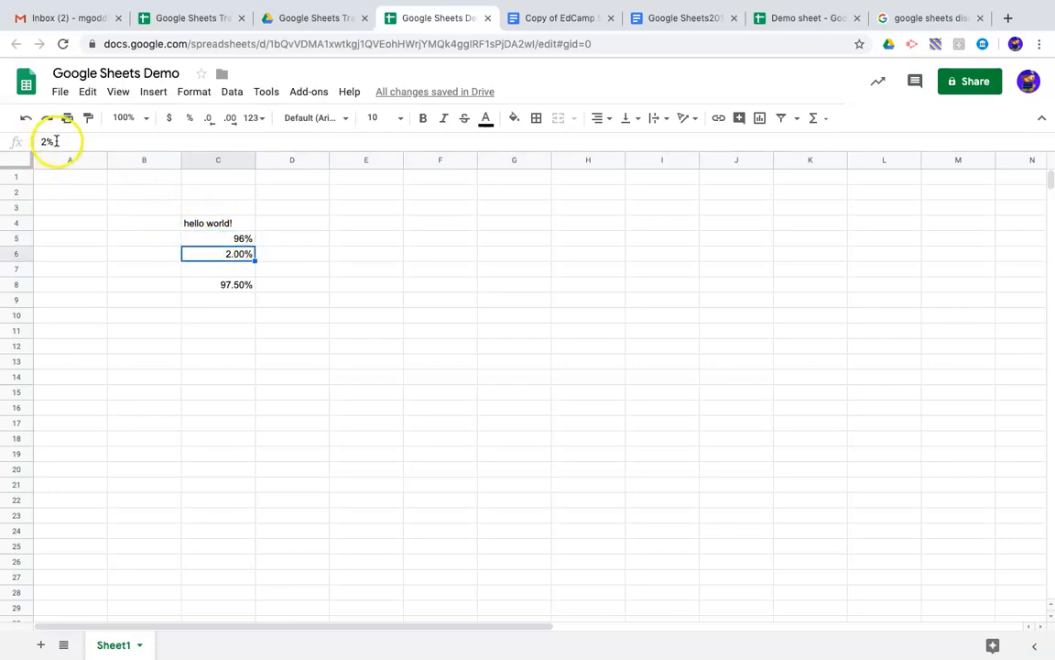
click(212, 284)
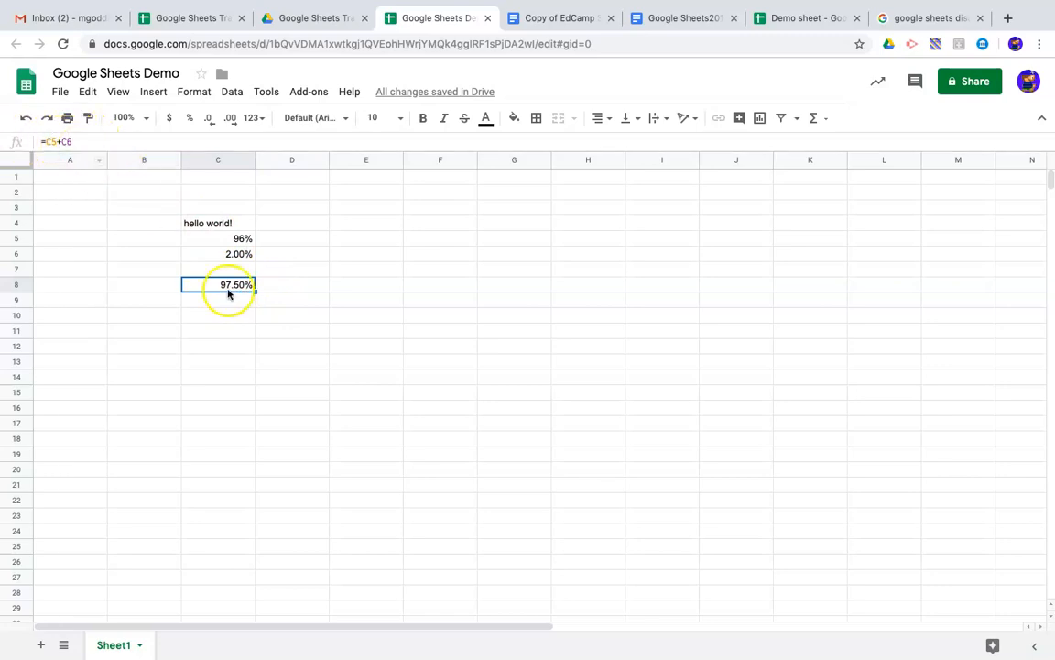
Step: Review the available number formats for cells C5:C8 without applying one
click(229, 240)
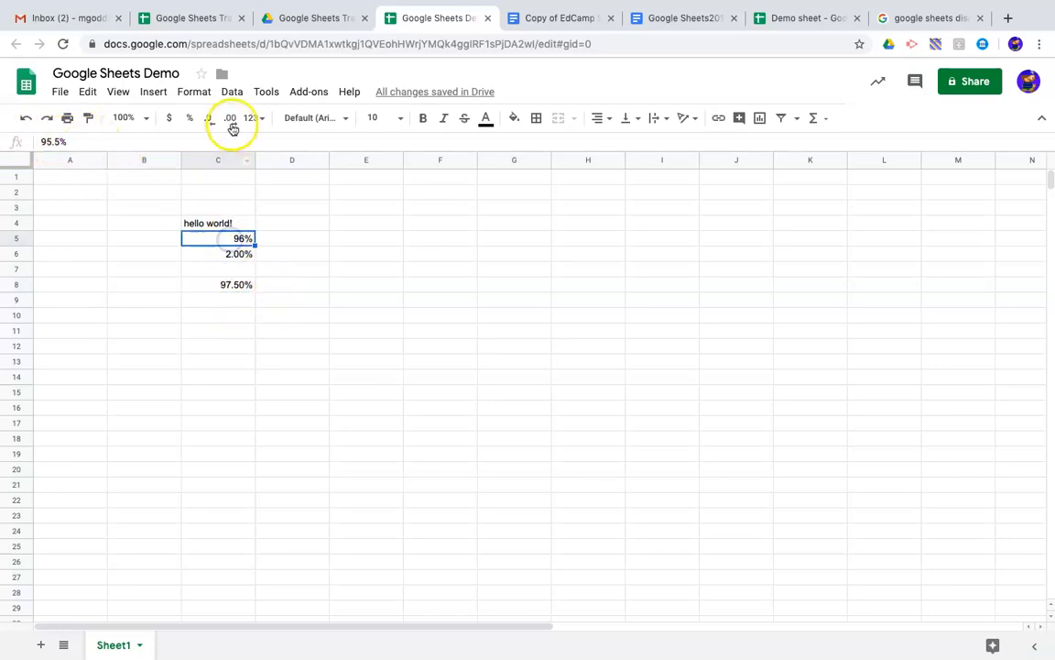
drag(229, 240, 227, 284)
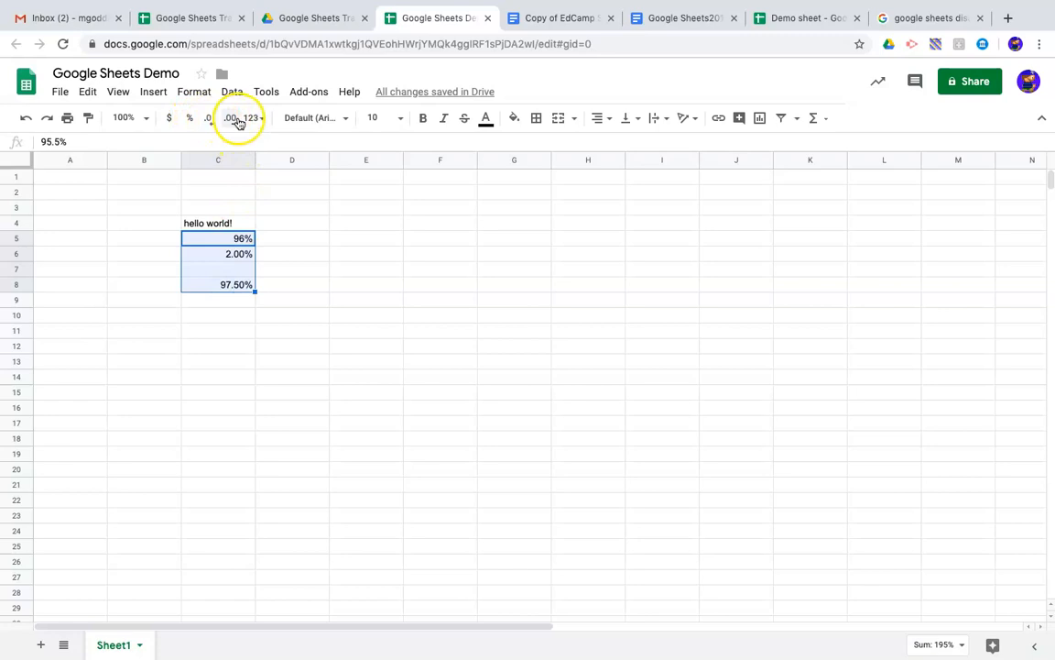
click(254, 120)
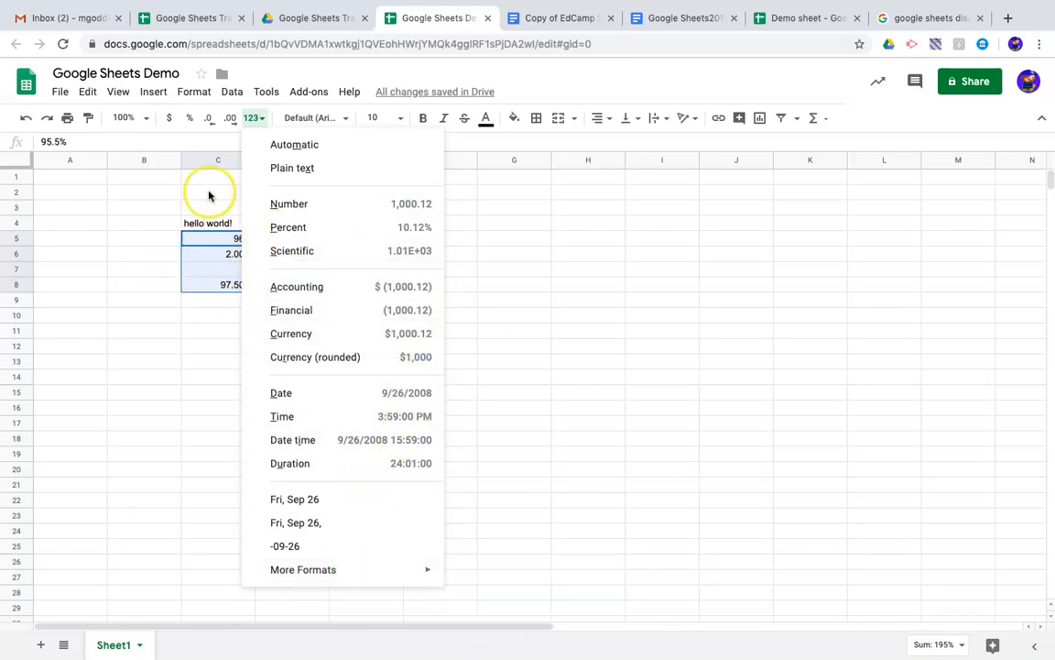
click(197, 256)
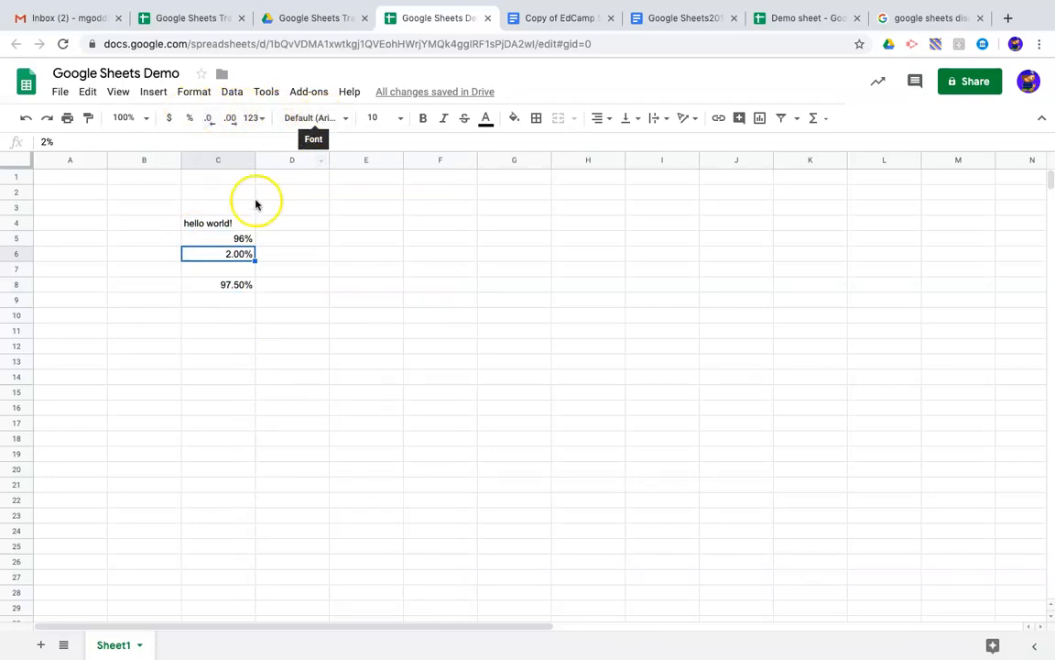
Step: Select cells C4:C10 and view the available fonts without changing the font
drag(237, 224, 236, 312)
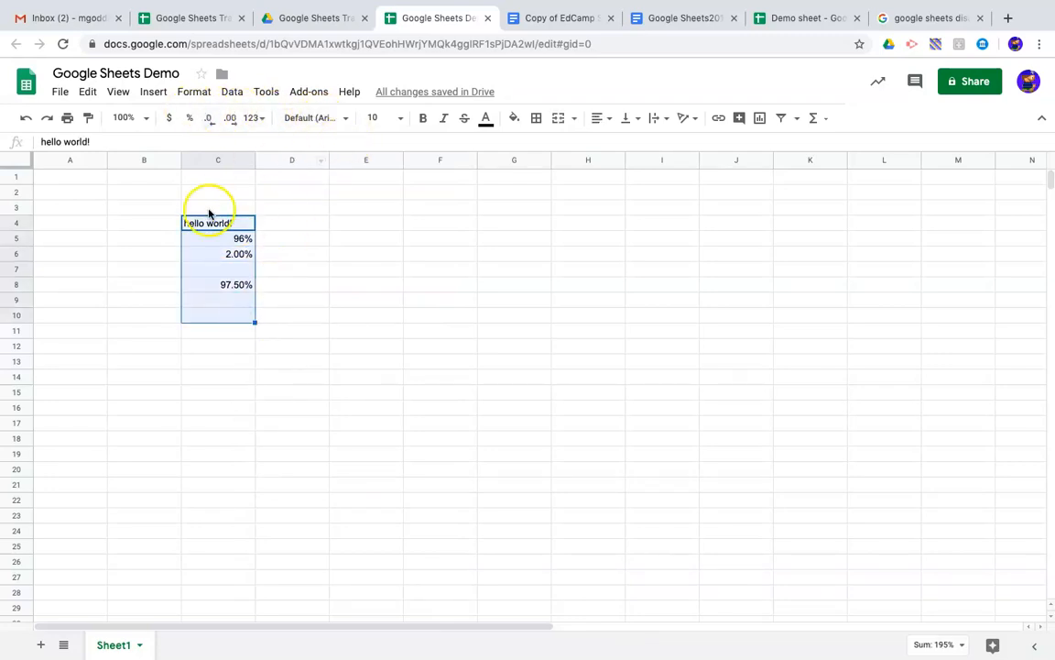
click(350, 122)
click(349, 122)
Step: Preview the print settings of the current sheet, and return to the spreadsheet without printing
key(ctrl+p)
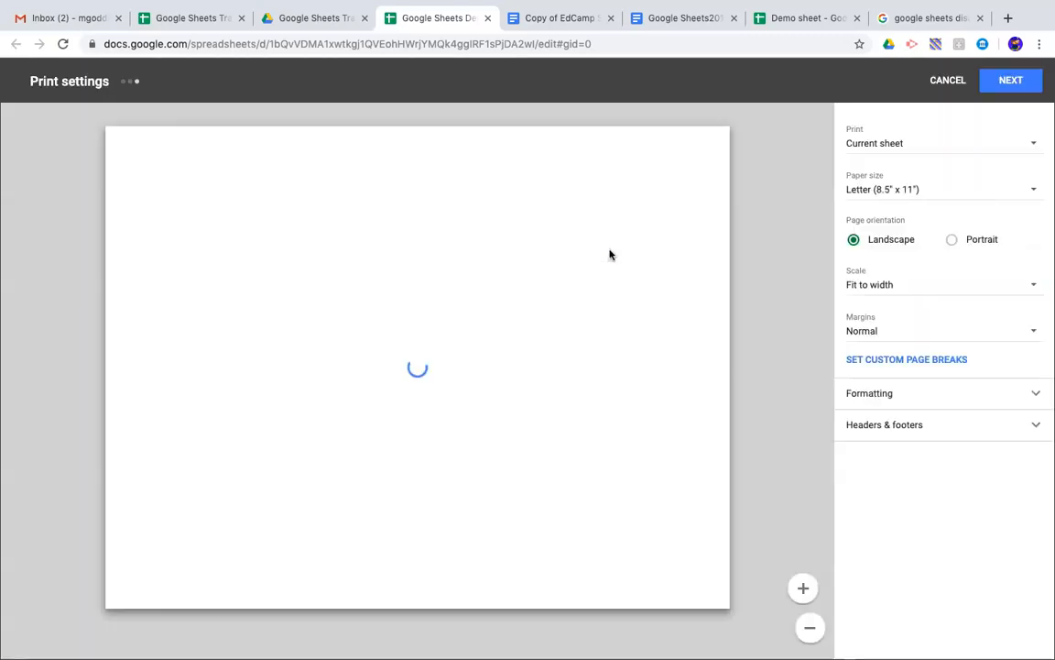
click(950, 81)
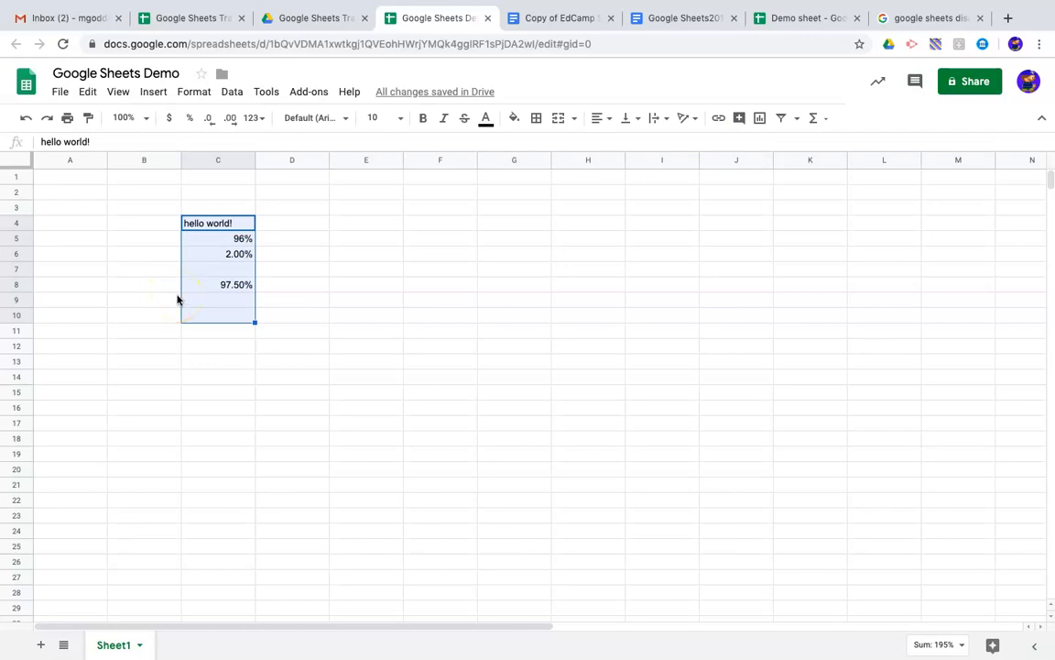
Step: Apply all borders, inner and outer, to the selected cells C4:C10
click(538, 122)
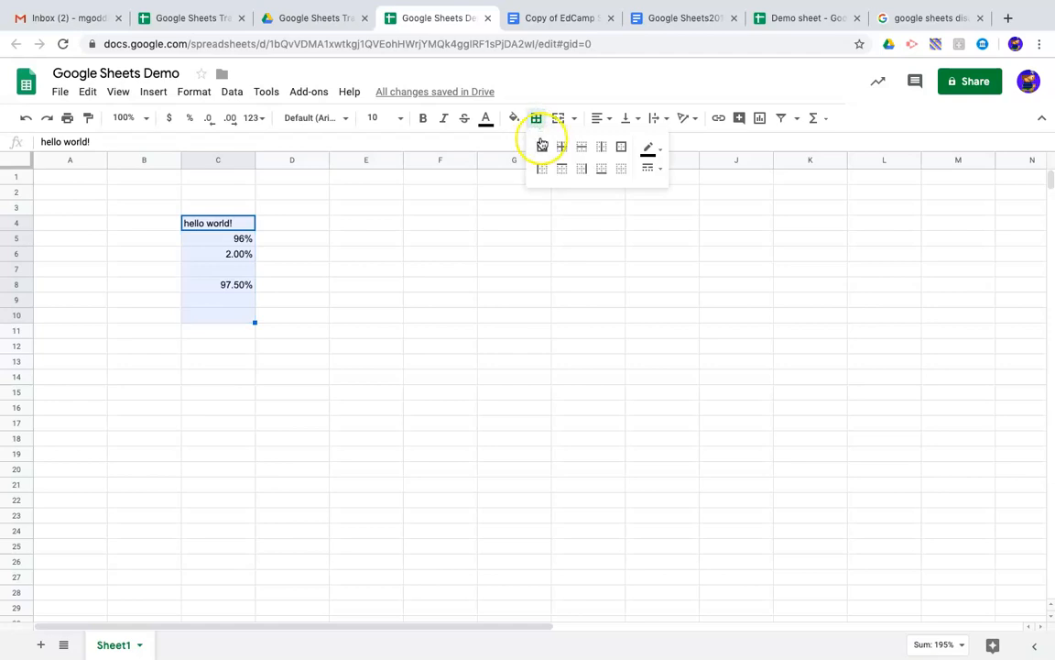
click(542, 148)
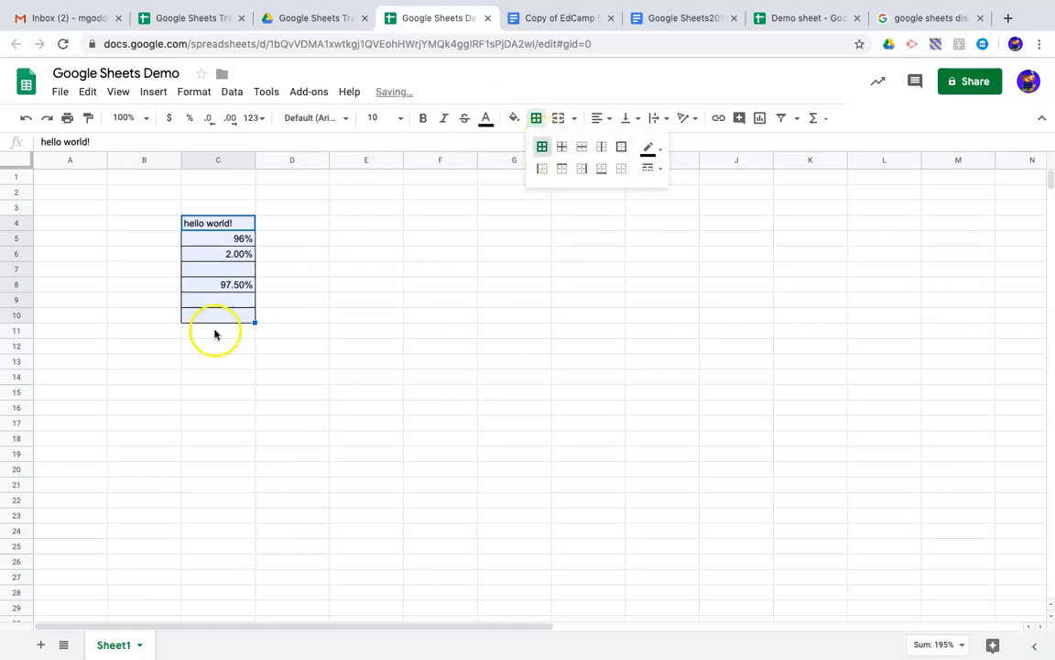
Step: Undo the borders applied to cells C4:C10
click(312, 254)
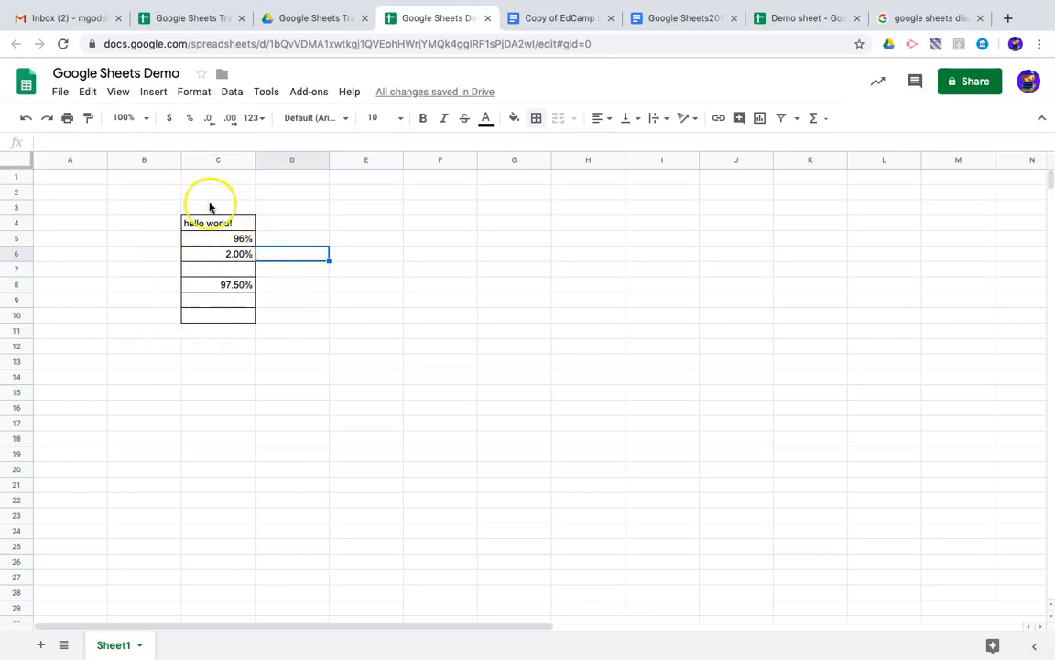
click(28, 120)
click(243, 254)
Step: Apply vertical inner borders and a top border to the cell range C4:G15
drag(225, 225, 487, 396)
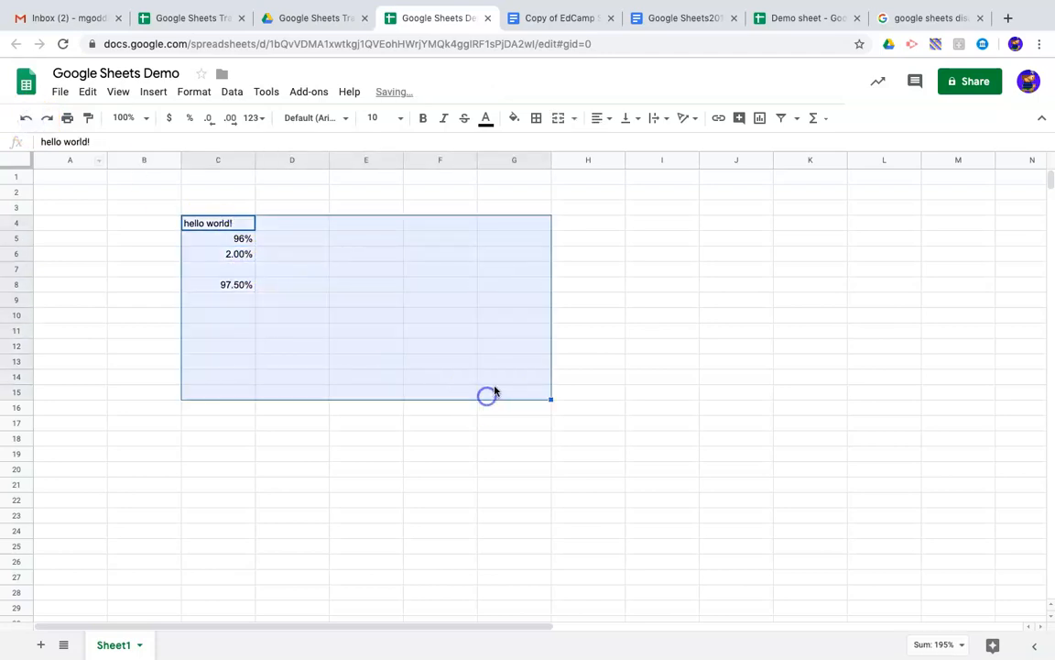
click(537, 123)
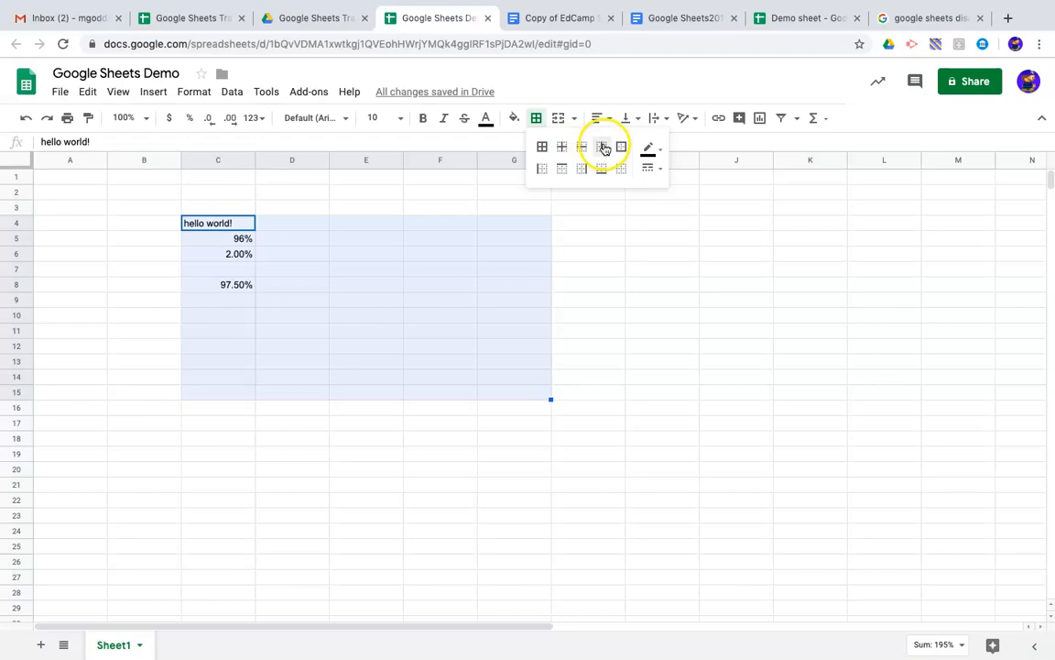
click(603, 147)
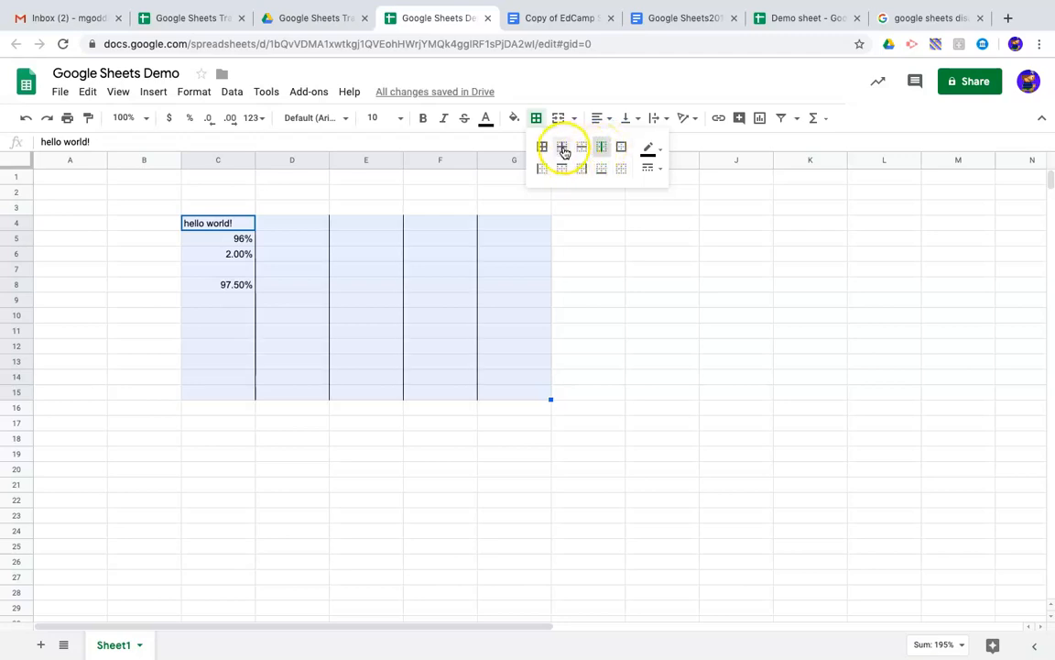
click(560, 169)
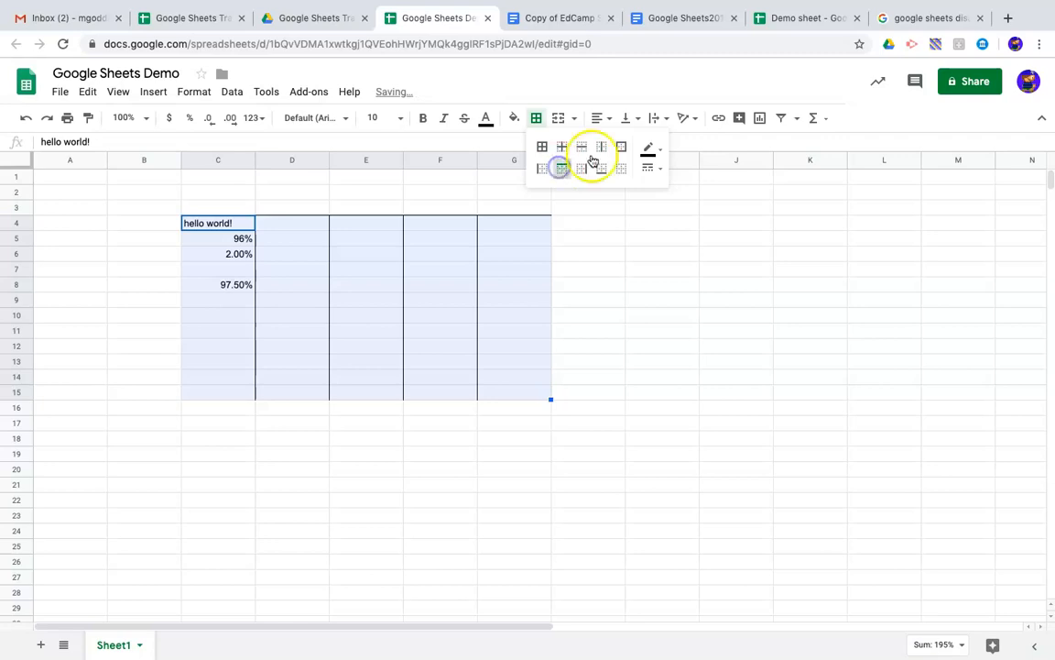
Step: Clear all borders from cells C4:G15, and view the border line styles without choosing one
click(619, 169)
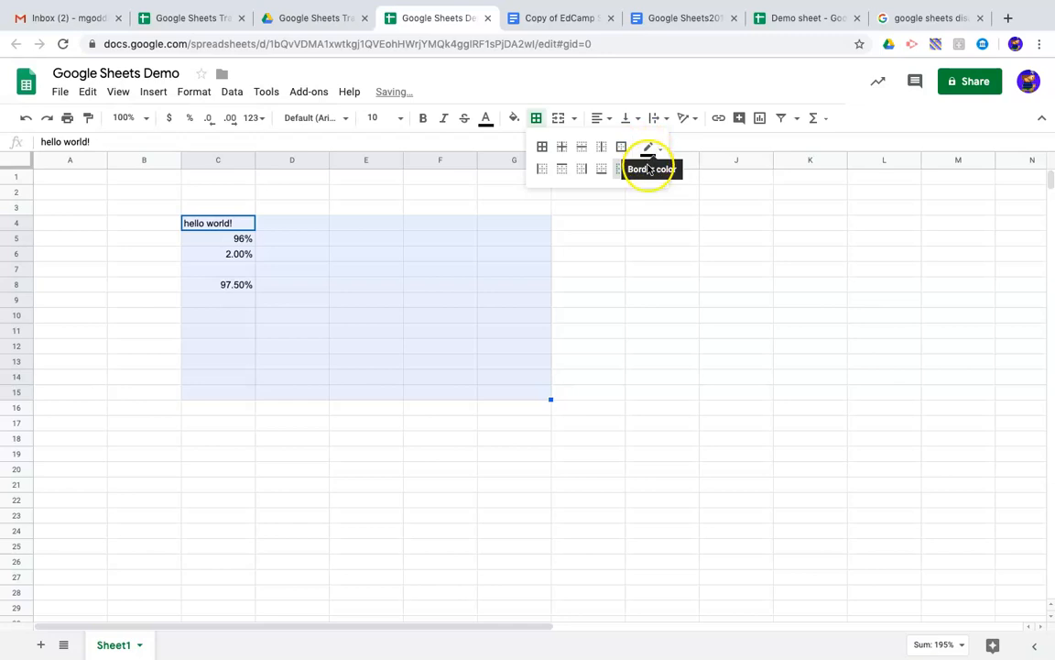
click(652, 175)
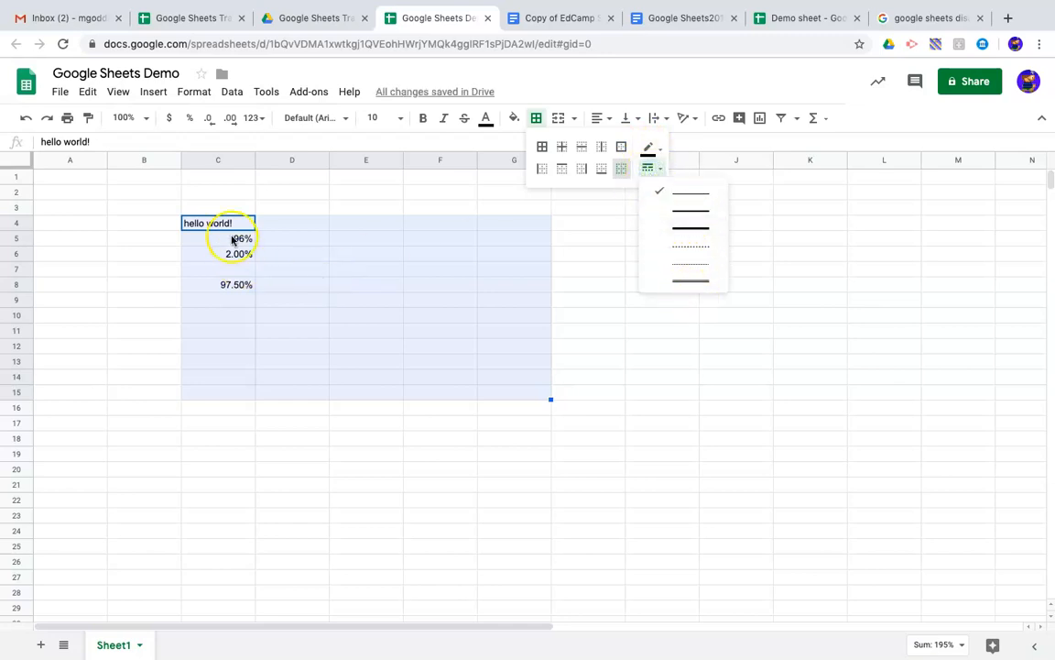
click(166, 237)
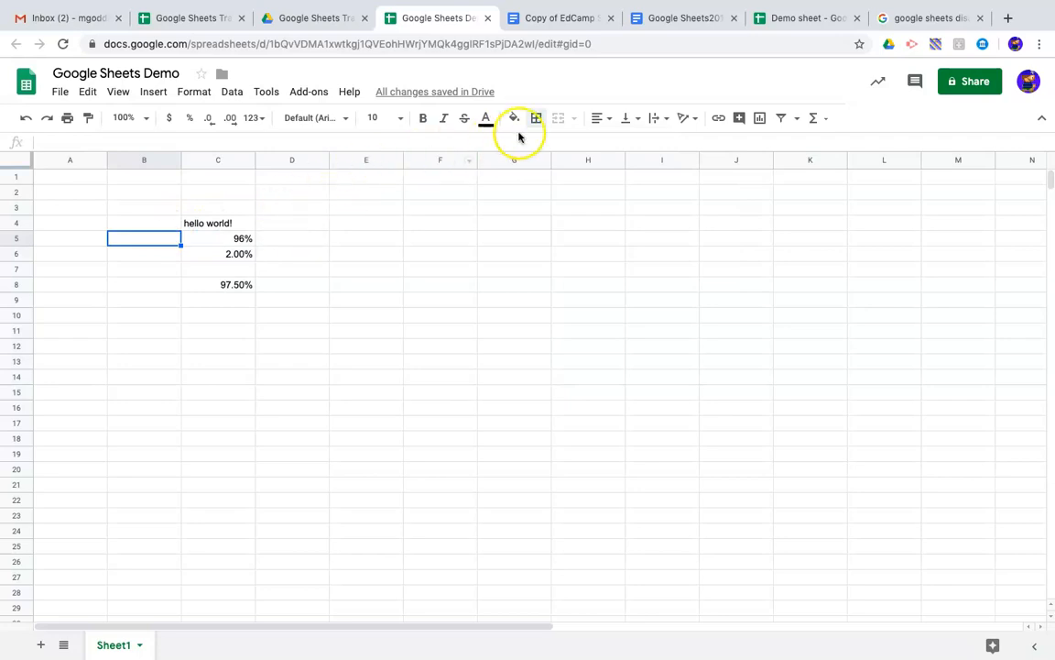
click(145, 283)
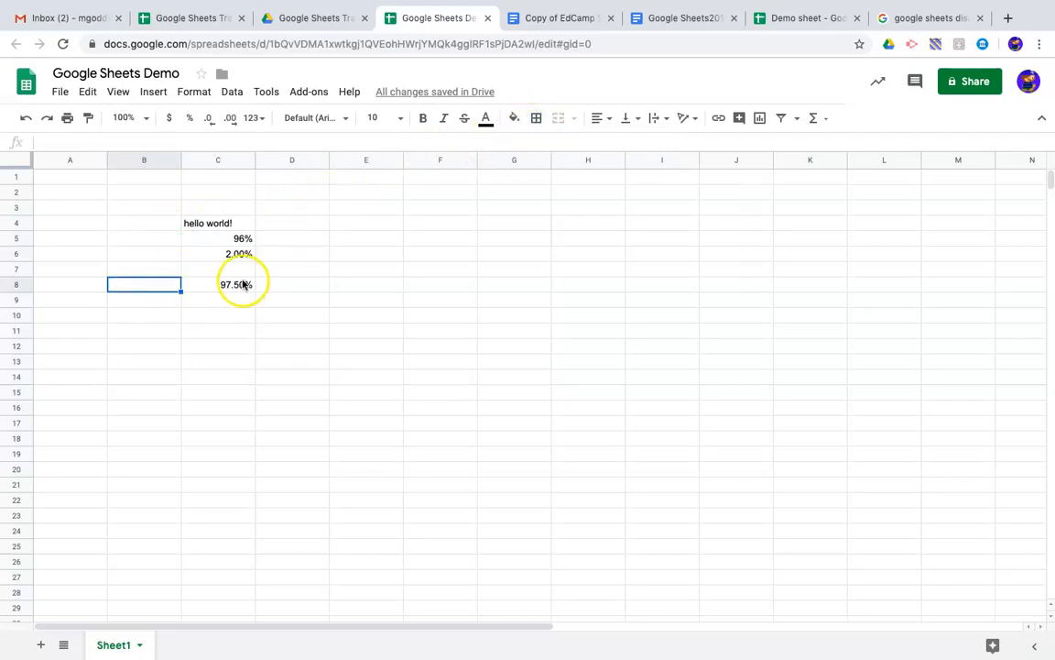
click(304, 225)
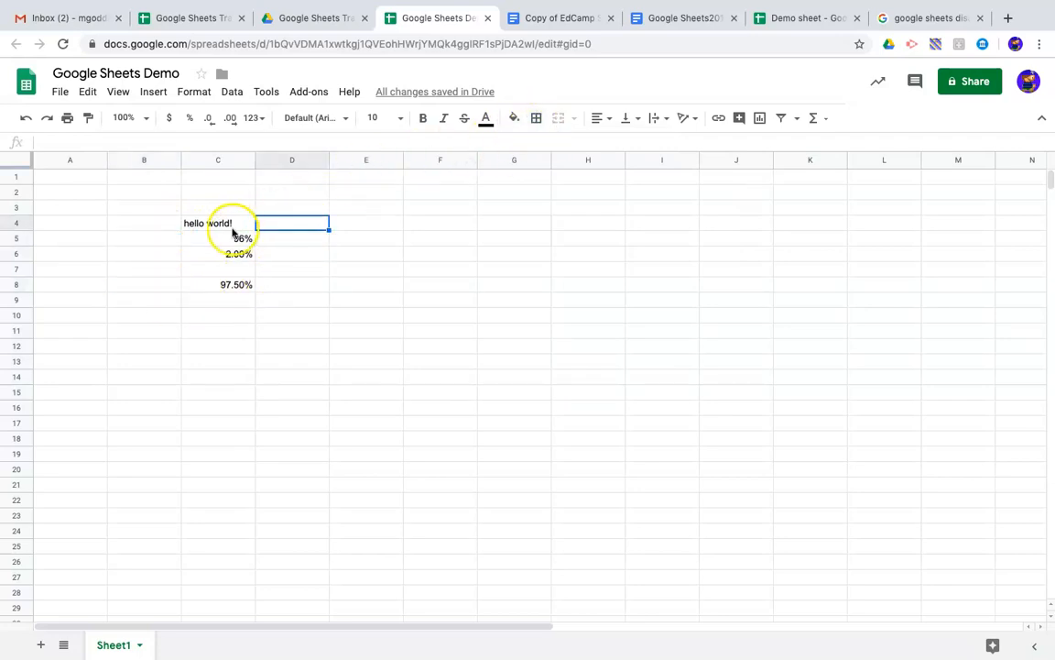
Step: Select cells C4:D4, review the merge options, and merge the two cells into one
drag(229, 229, 266, 227)
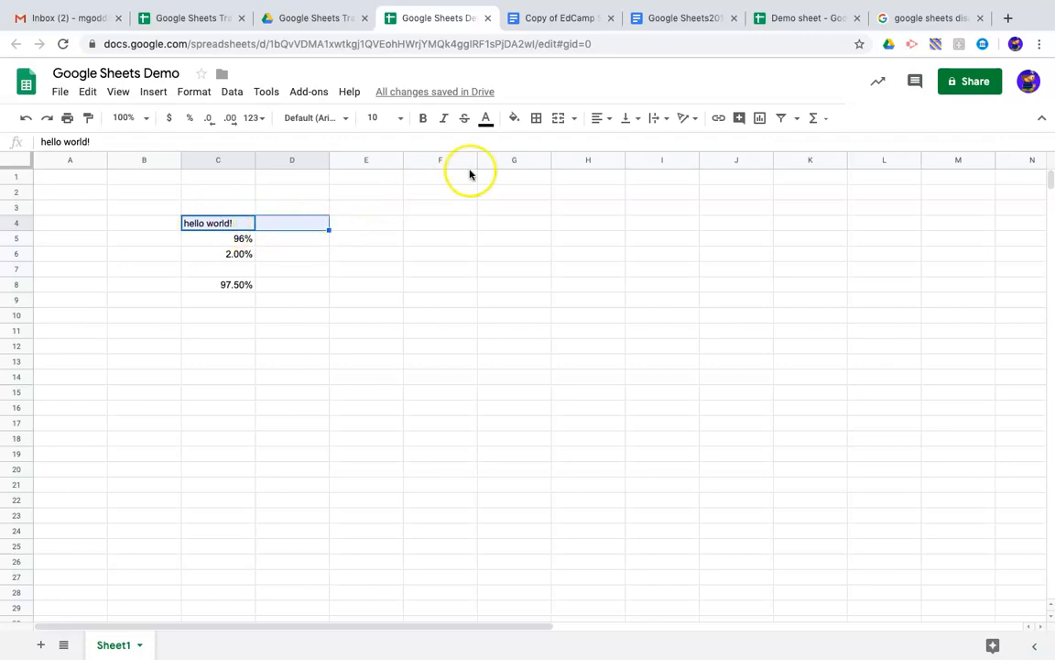
click(576, 119)
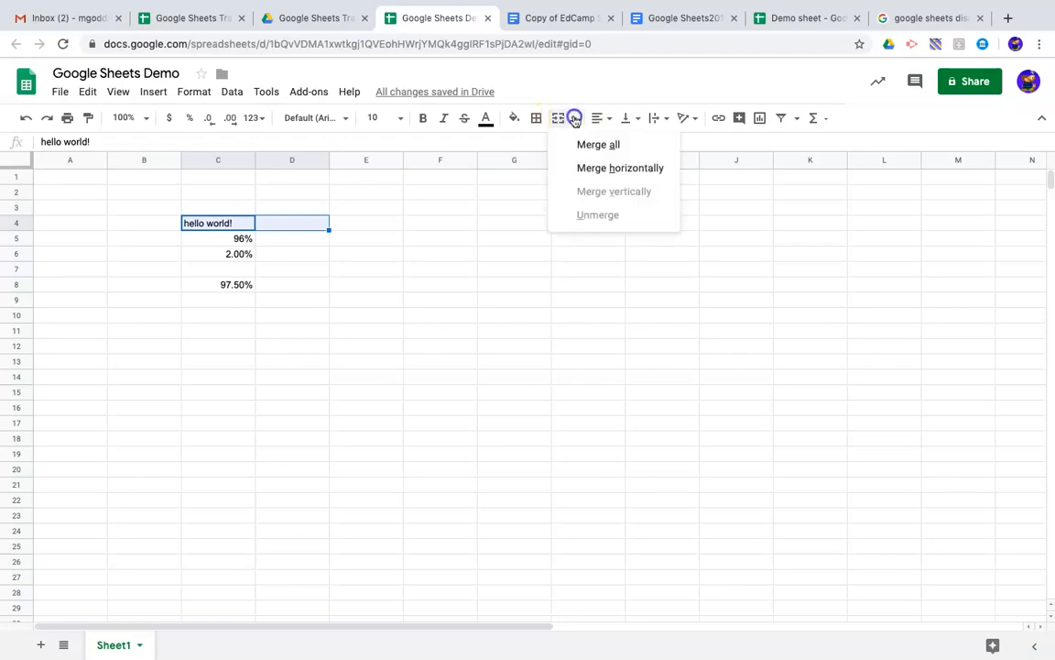
click(575, 120)
click(562, 119)
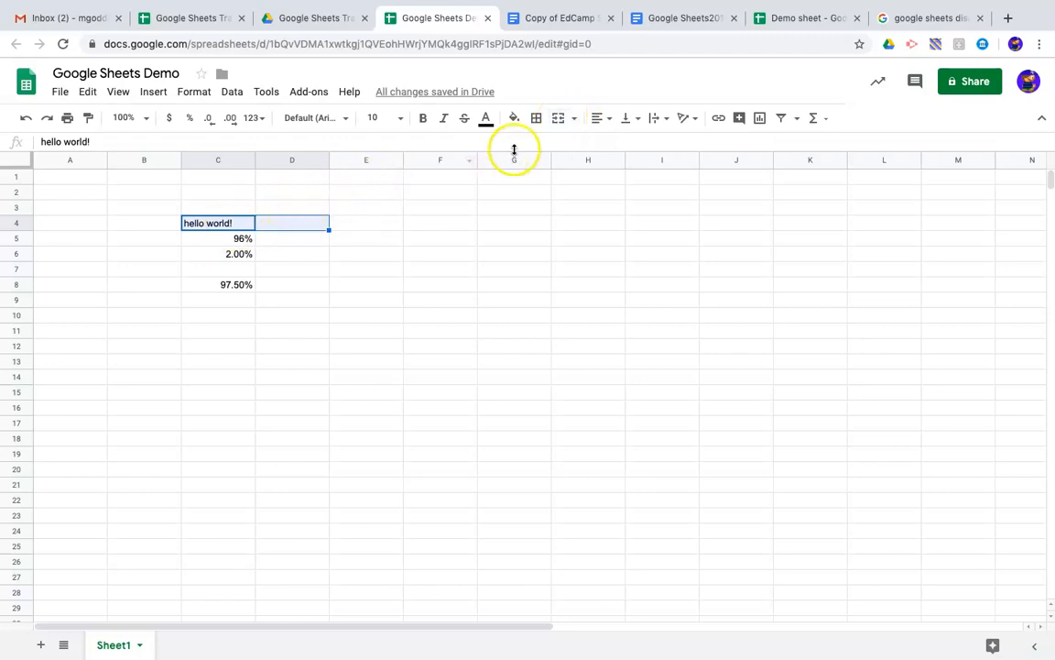
click(561, 120)
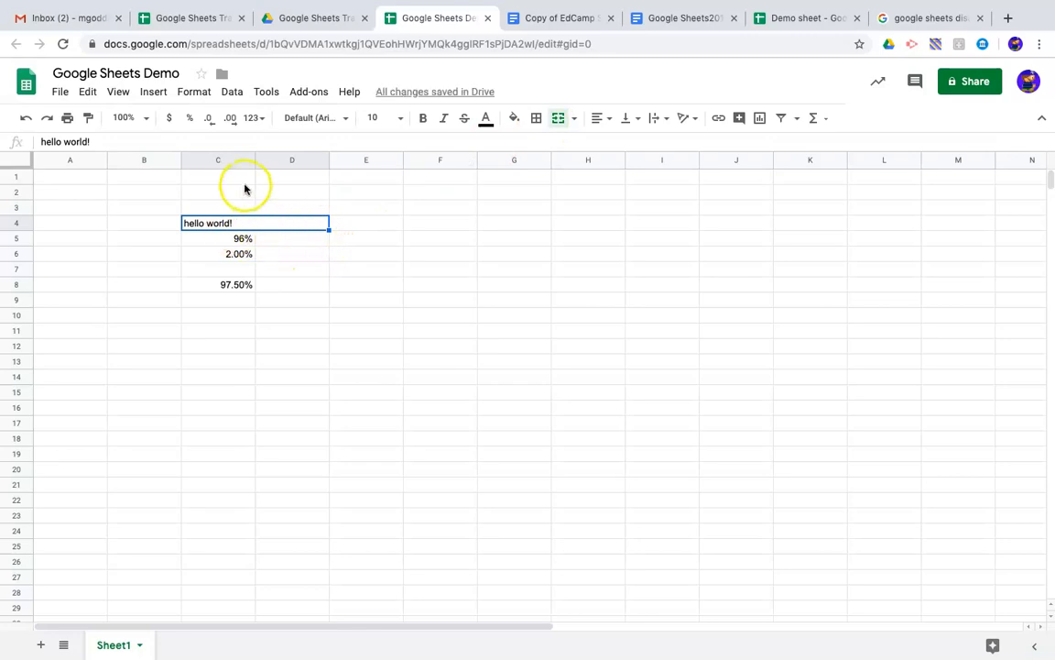
Step: Unmerge the "hello world!" cell back into separate cells C4 and D4
click(288, 252)
click(275, 225)
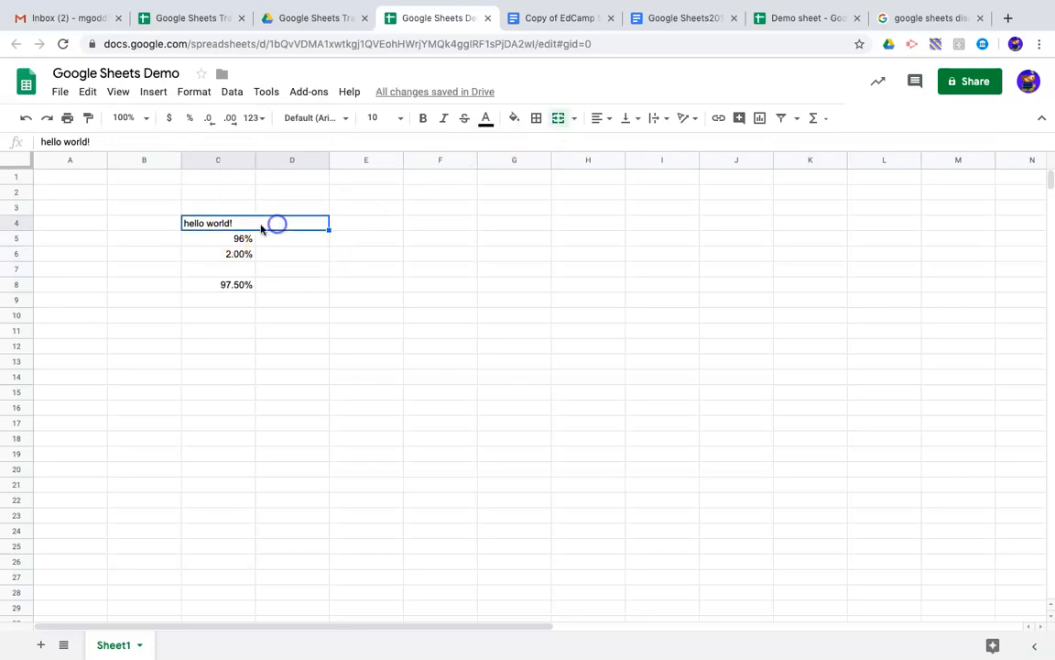
click(558, 119)
click(448, 255)
Step: Enter the filler text "fdfafasdfas" in cell D4
click(266, 223)
text(fdfasdfas)
click(302, 285)
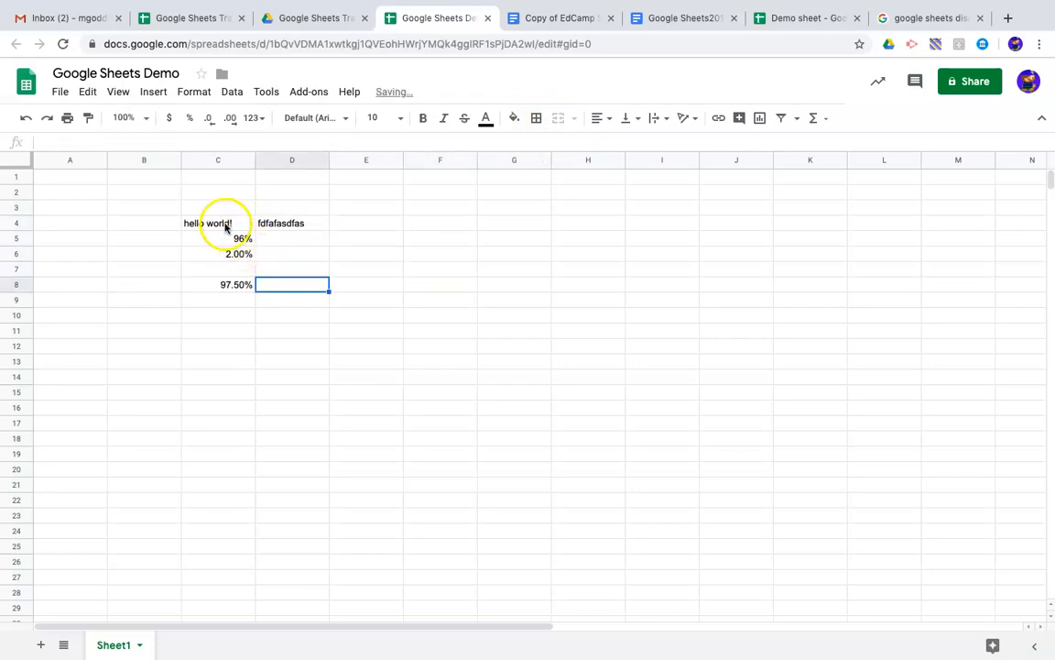
Step: Merge cells C4:D4 into one cell, accepting that only the top-leftmost value is preserved
click(224, 224)
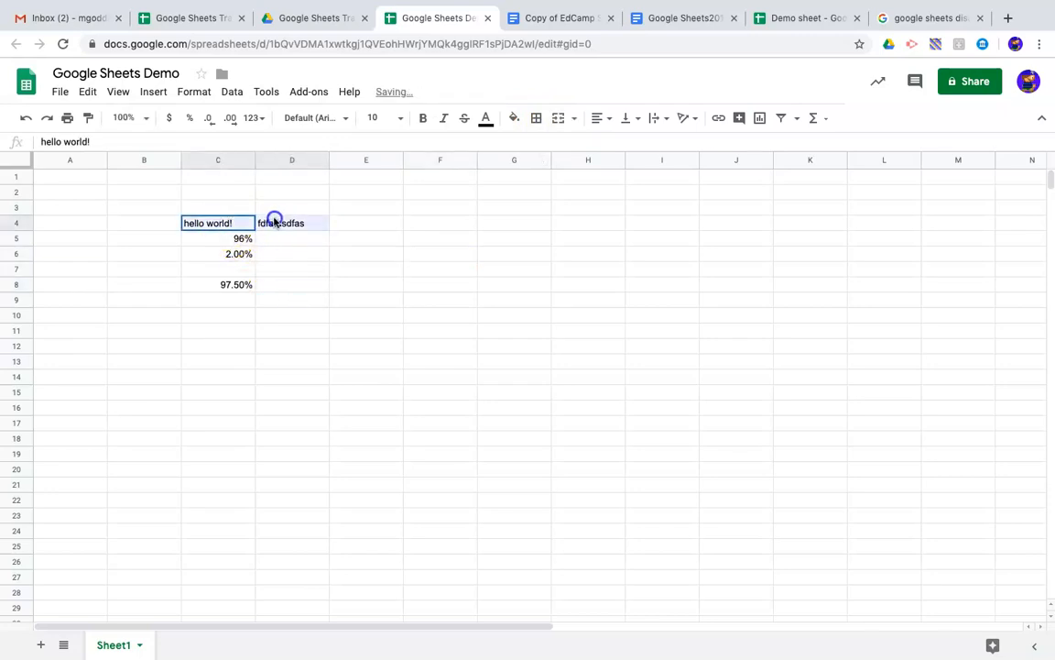
click(560, 119)
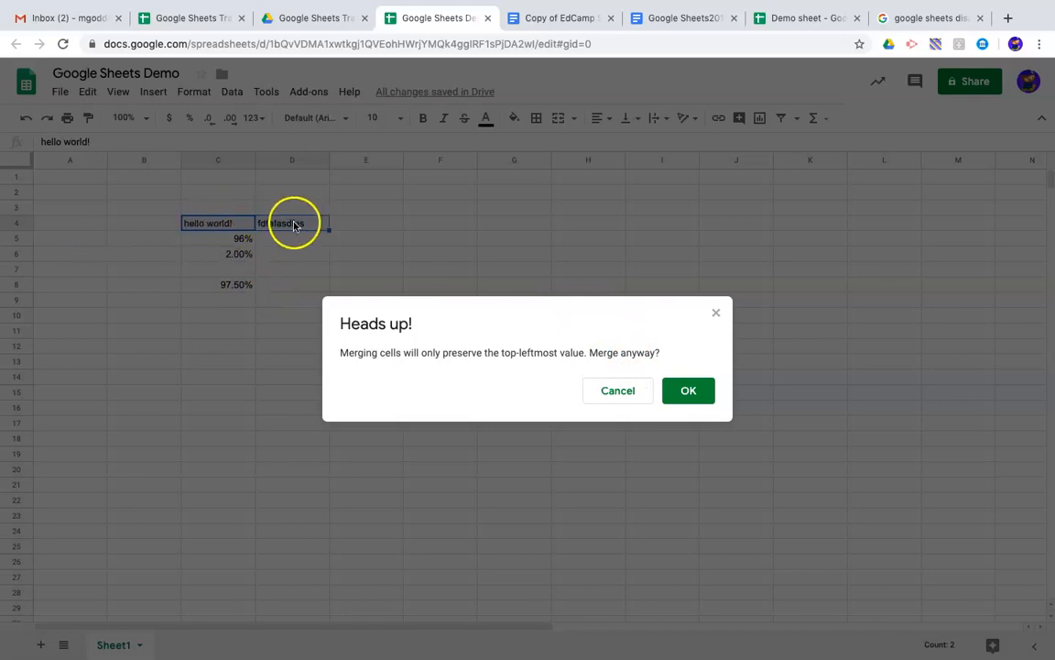
click(685, 388)
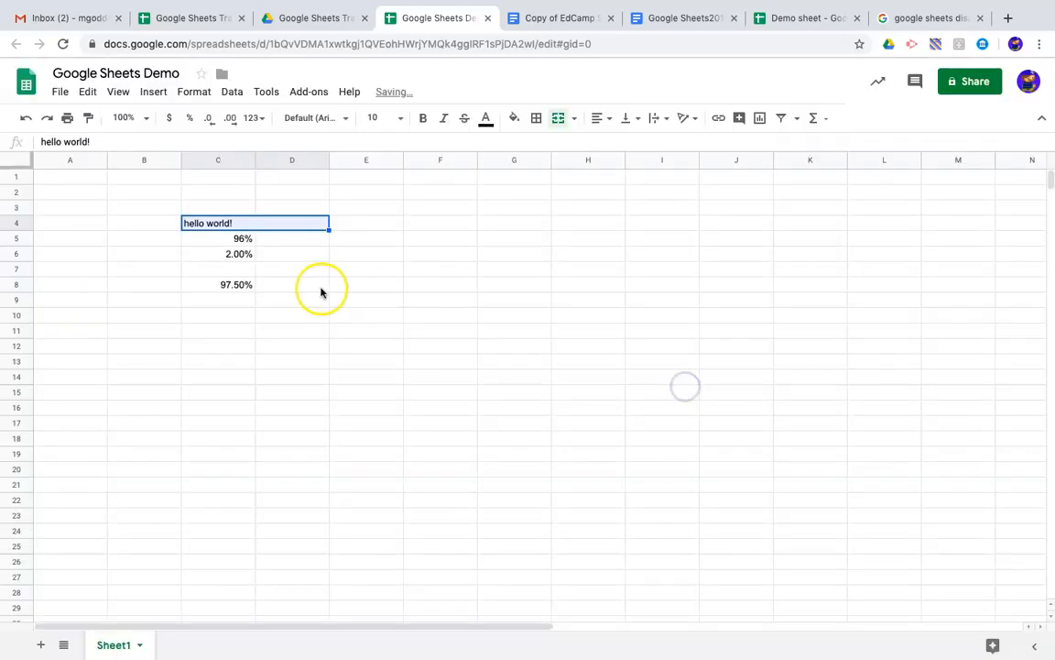
click(285, 207)
Step: Apply all borders, inner and outer, to the table range C4:D8
click(284, 224)
drag(284, 223, 280, 294)
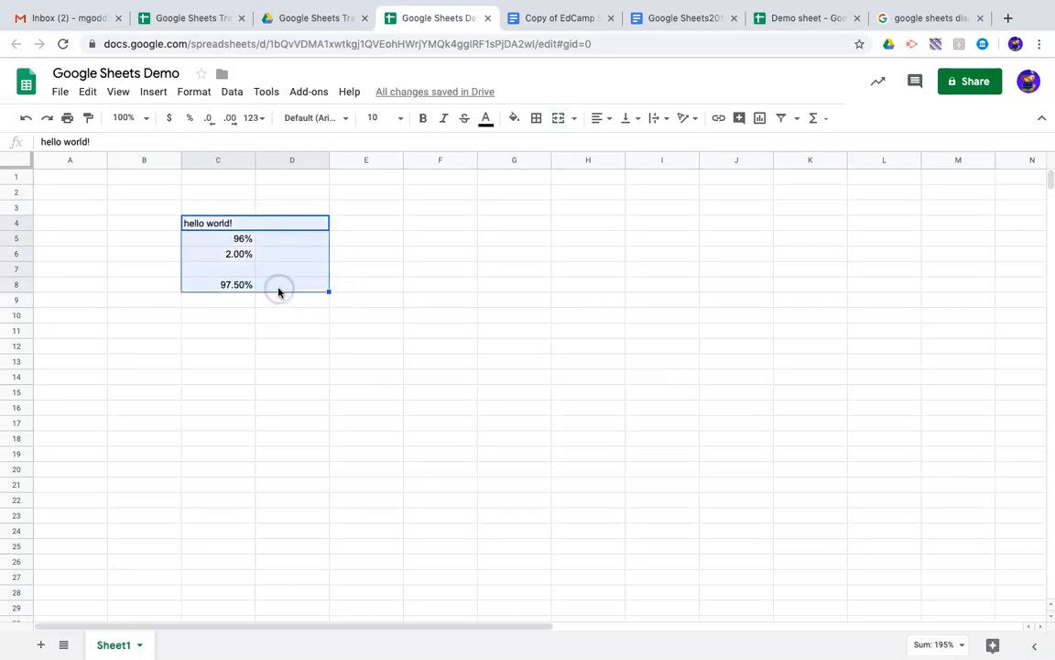
click(537, 120)
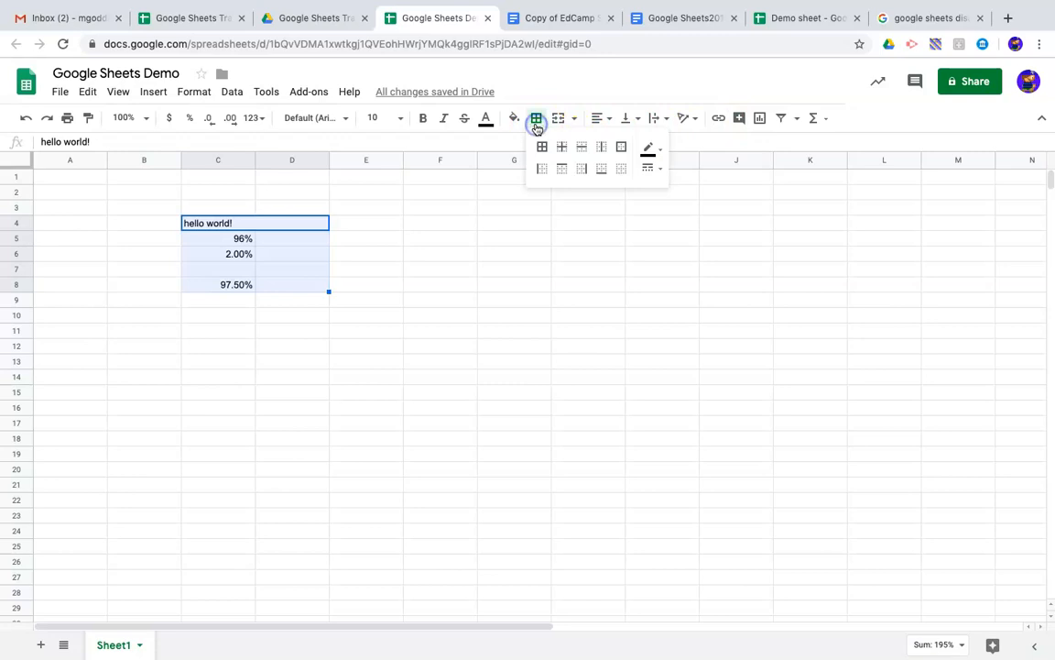
click(541, 147)
click(370, 267)
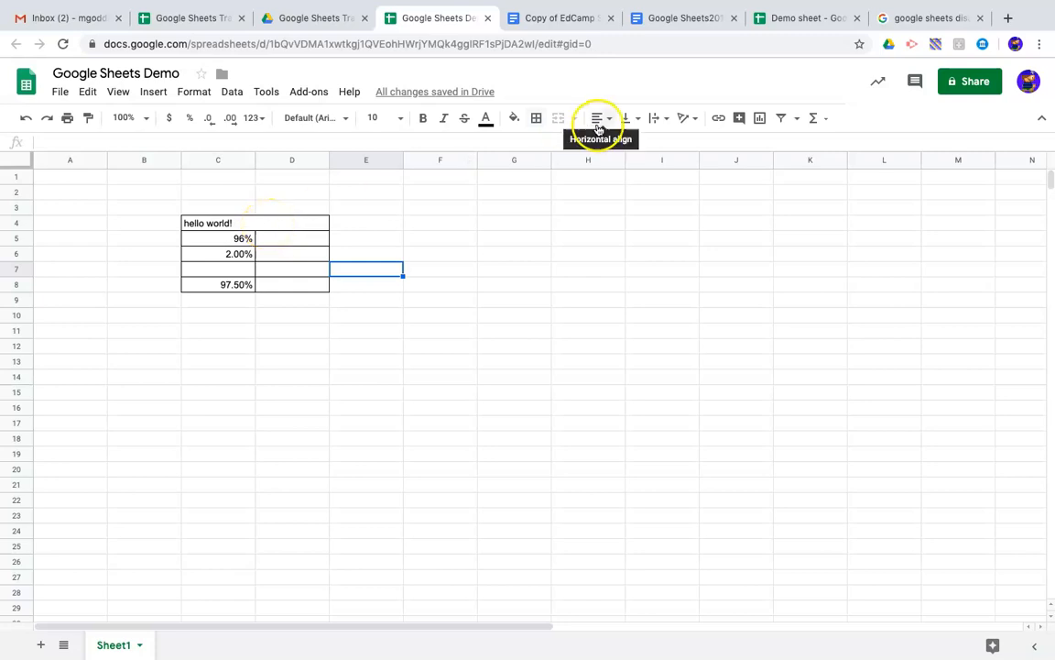
Step: Center the "hello world!" text horizontally in the merged cell C4:D4
drag(229, 224, 263, 228)
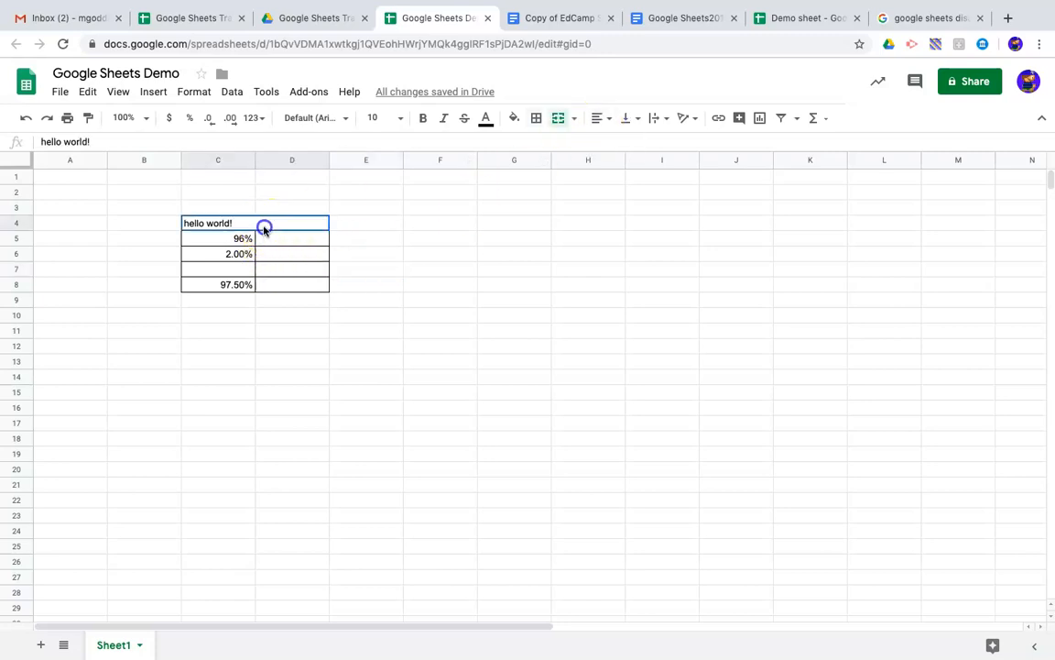
click(598, 121)
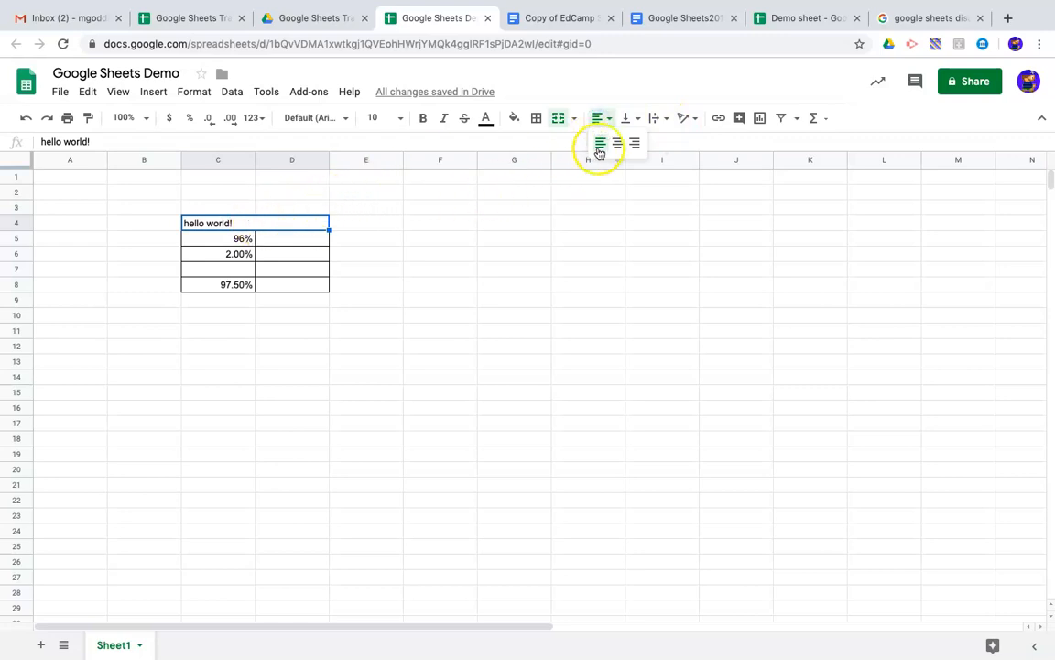
click(617, 144)
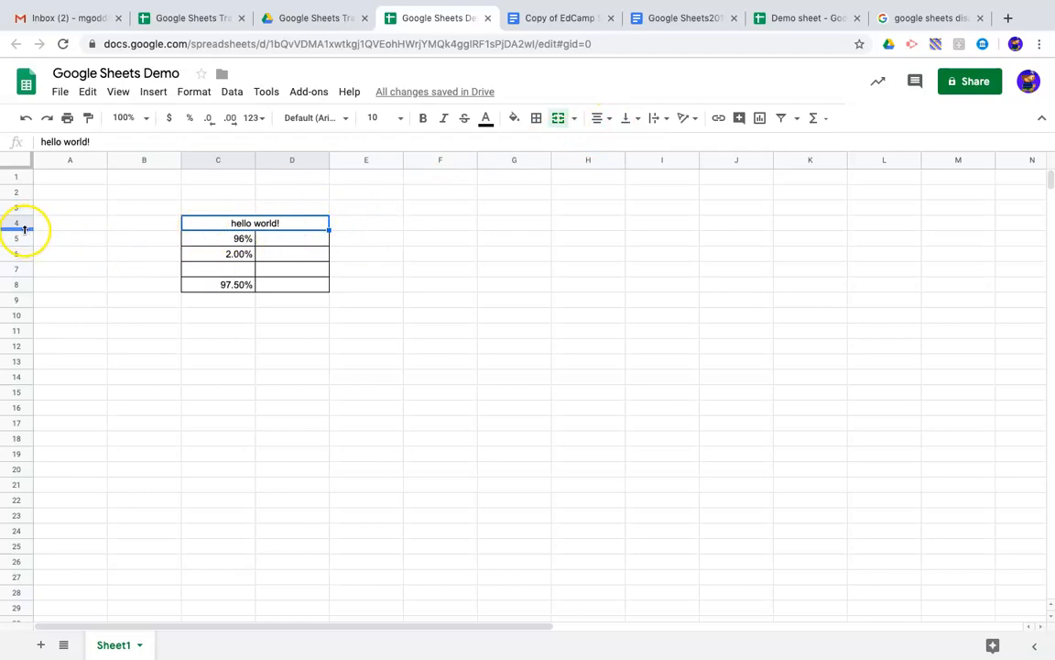
Step: Make rows 4, 5 and 7 of the table taller, giving row 4 the greatest height
drag(20, 227, 10, 311)
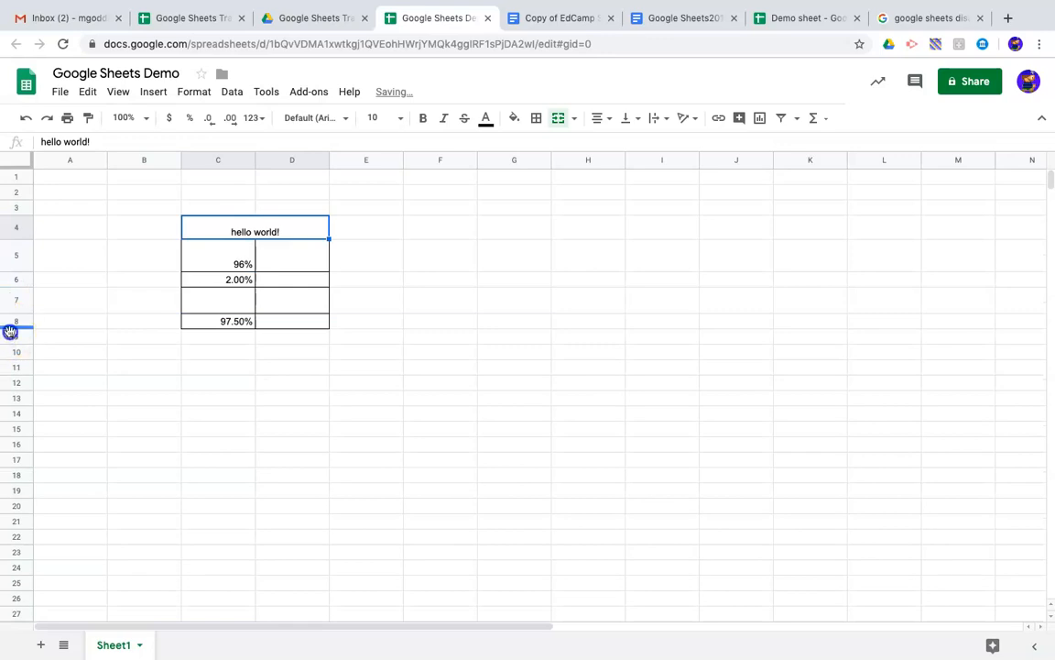
click(10, 335)
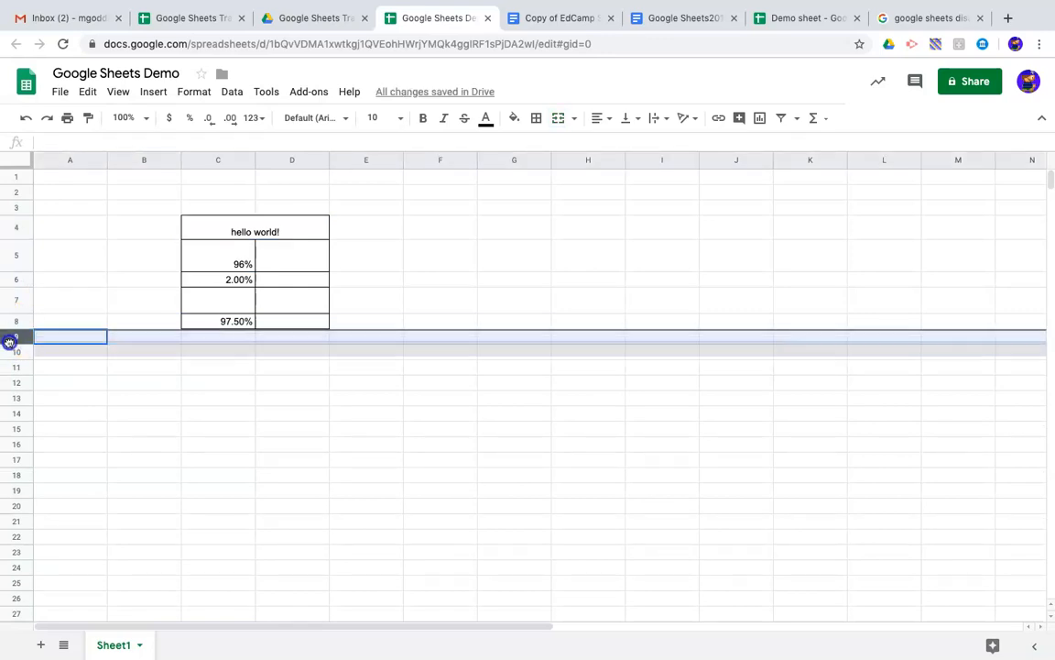
click(196, 433)
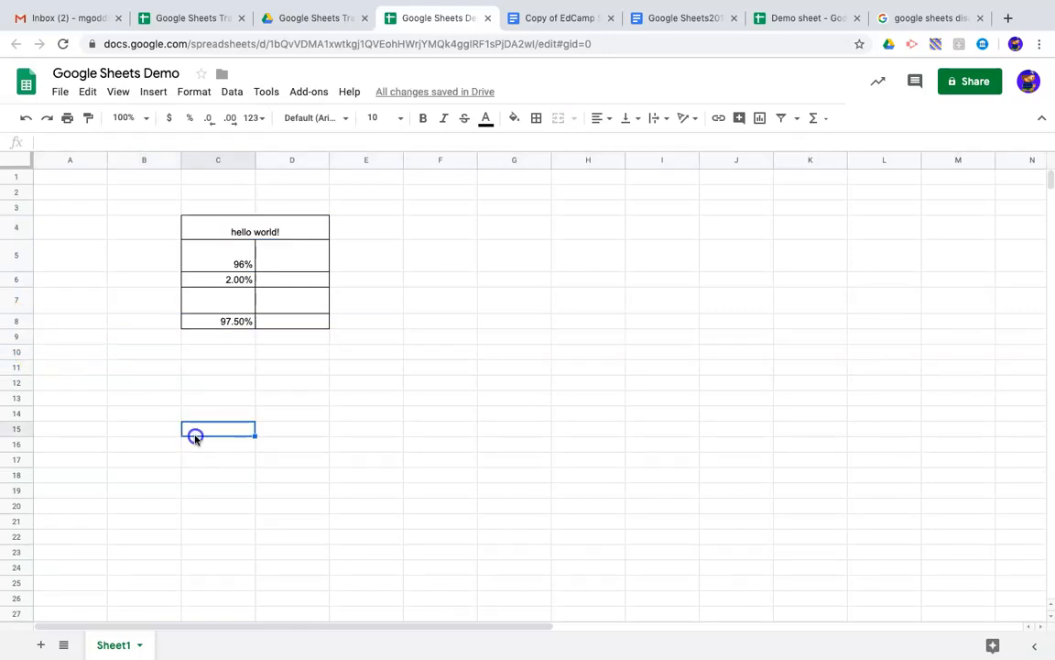
click(253, 233)
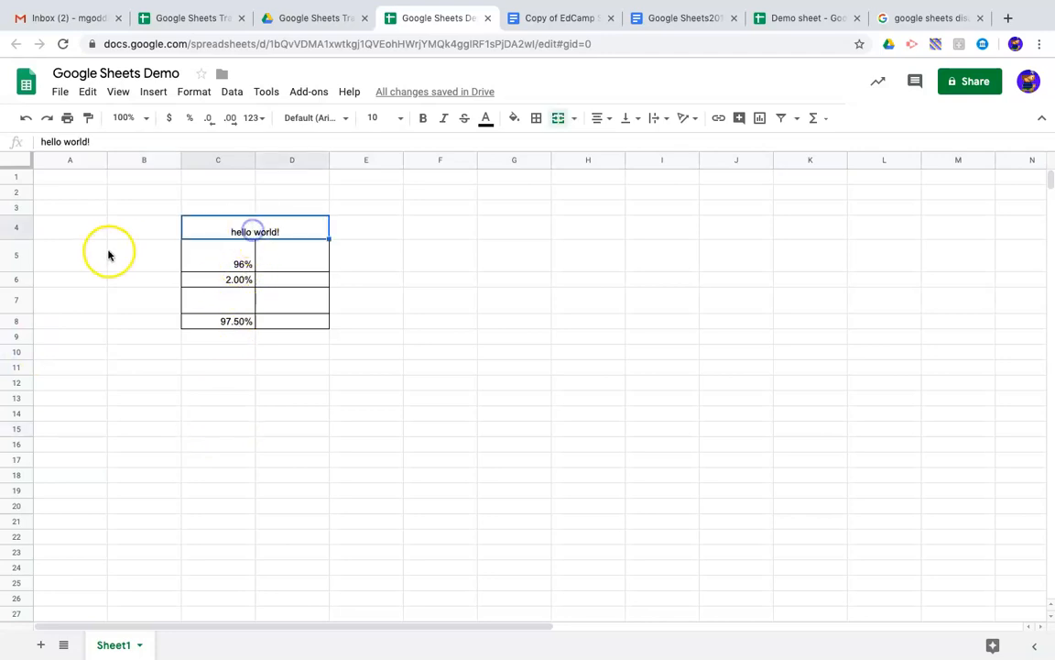
drag(24, 239, 23, 254)
Step: Vertically align the "hello world!" text to the middle of its merged cell
click(245, 236)
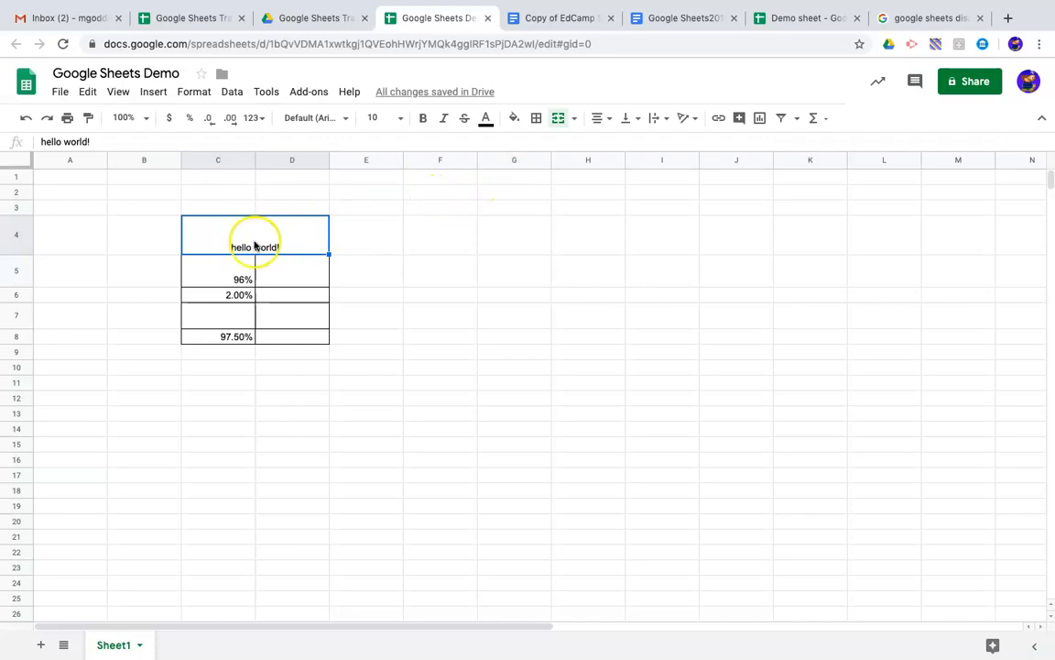
click(634, 120)
click(645, 144)
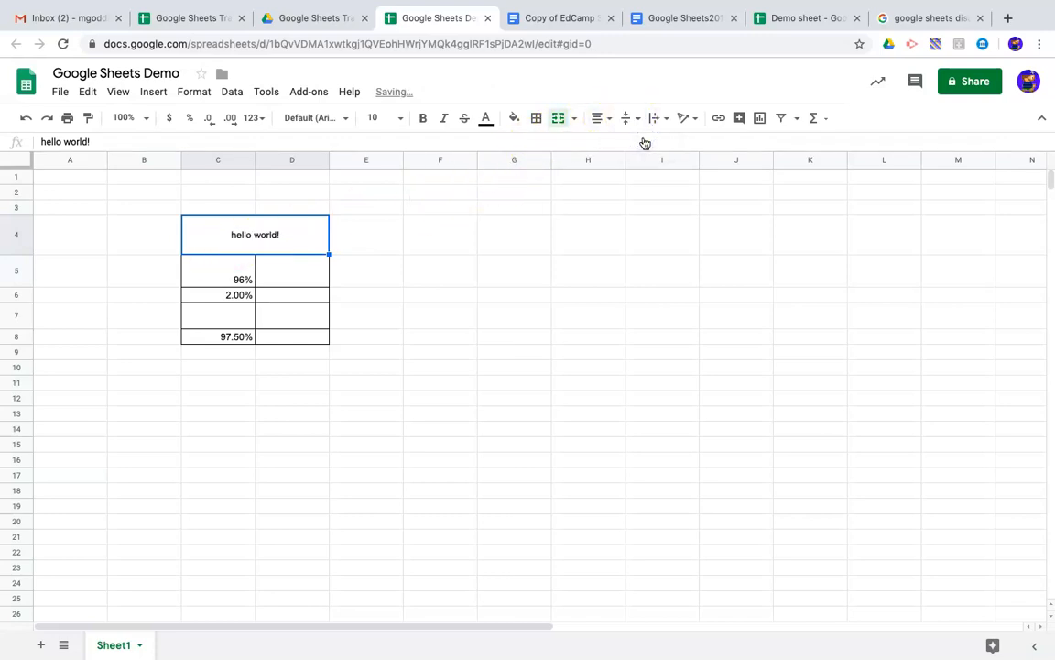
Step: Align the "hello world!" text to the top of its cell, and return it to middle vertical alignment
click(626, 118)
click(629, 139)
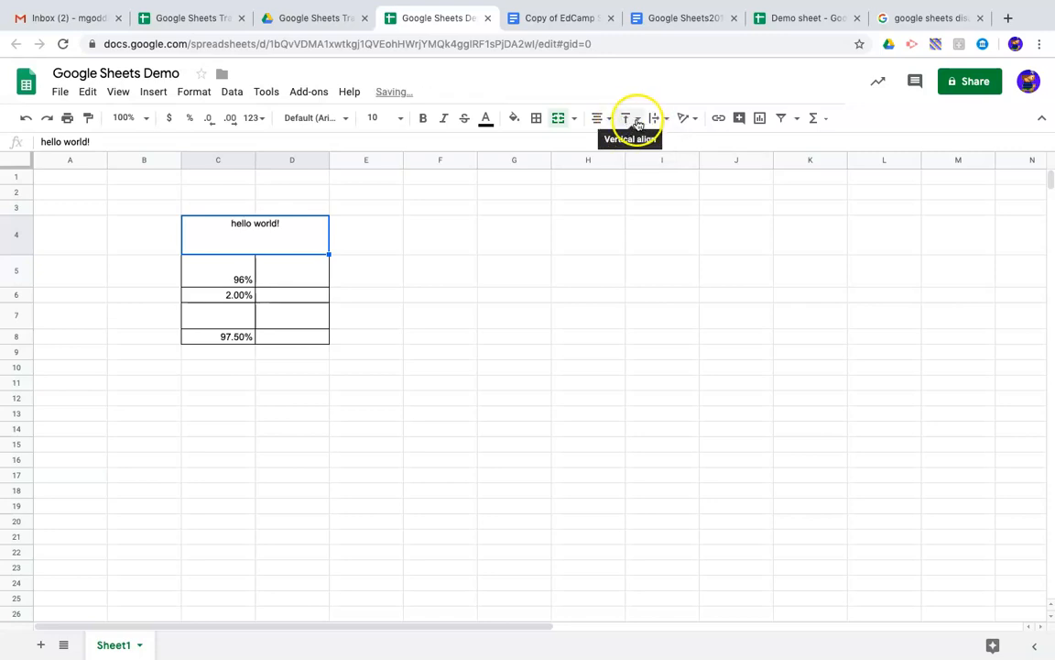
click(636, 118)
click(646, 143)
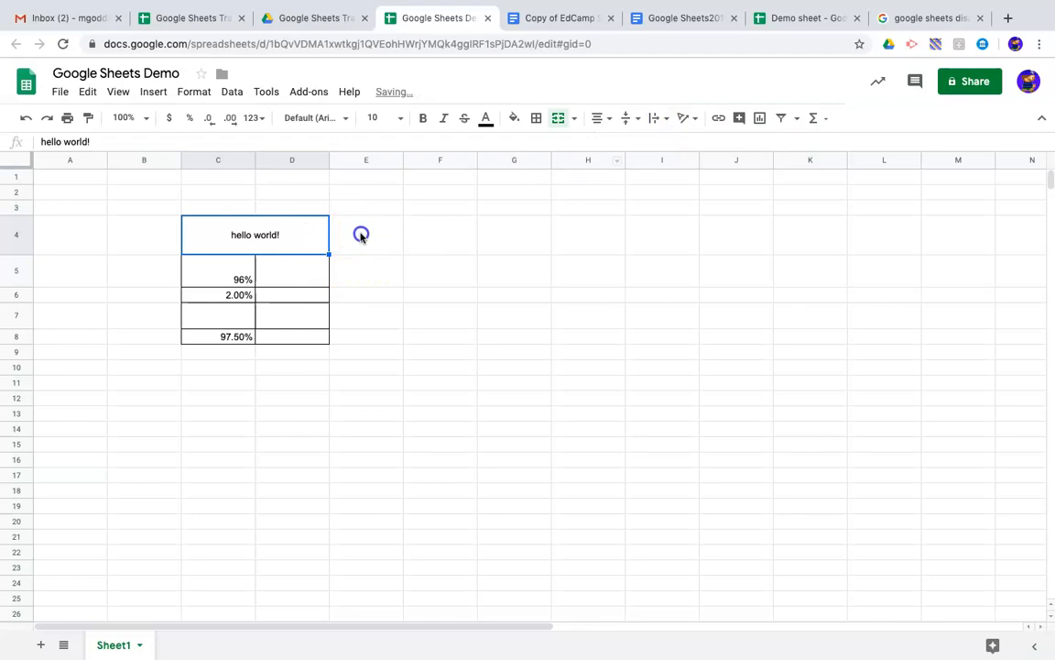
Step: Enter "If you have lots of text it will default to just going horizon" in cell E4
click(361, 236)
text(If)
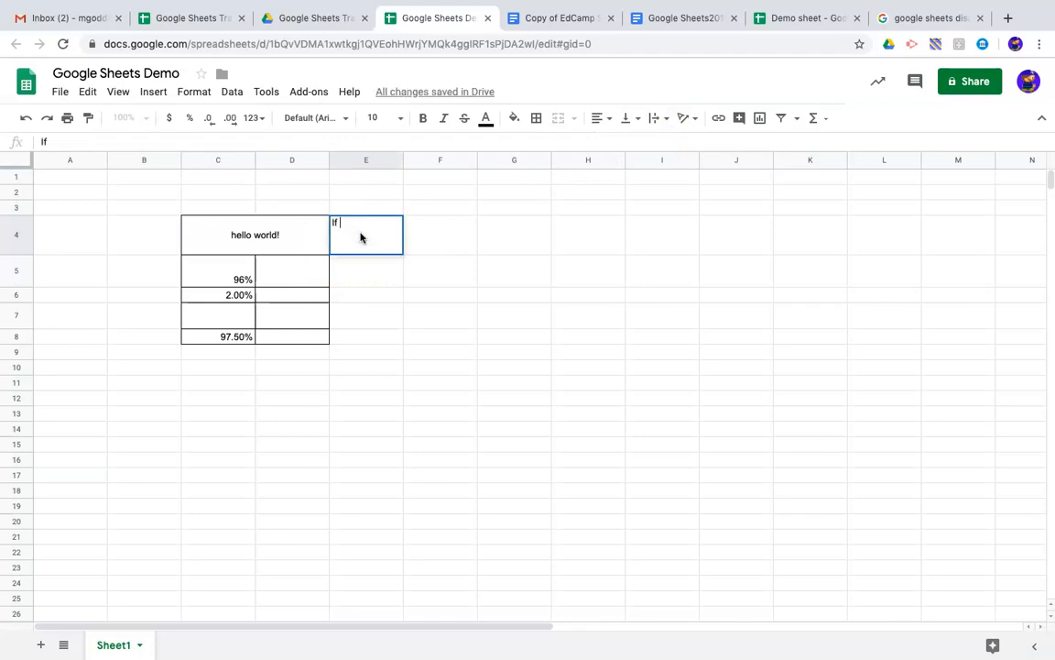
text( you have lots of text it w)
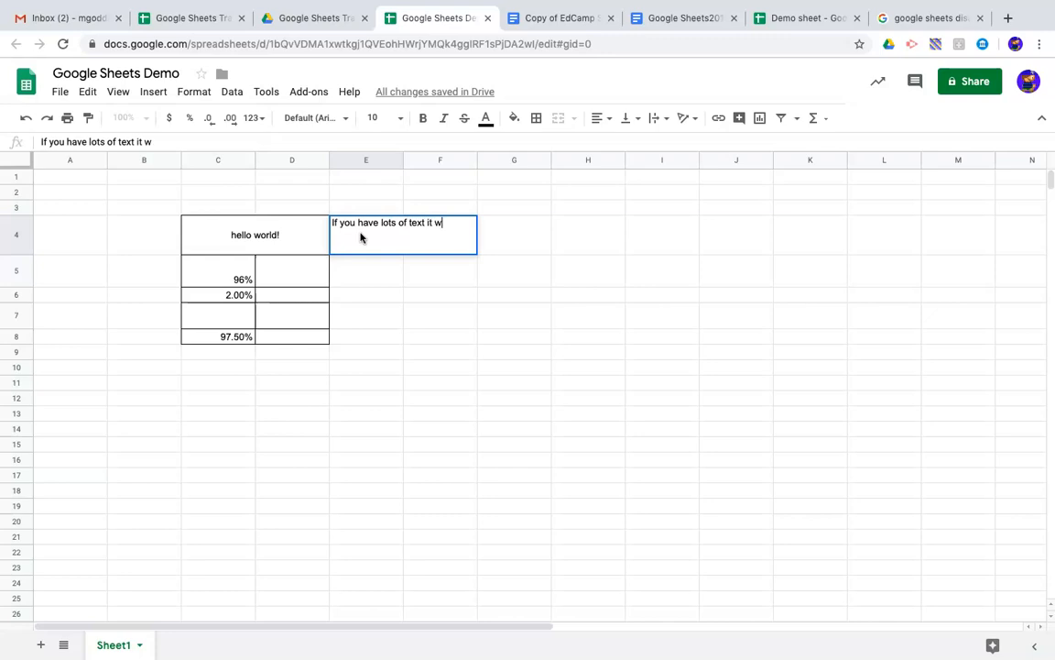
text(ill default)
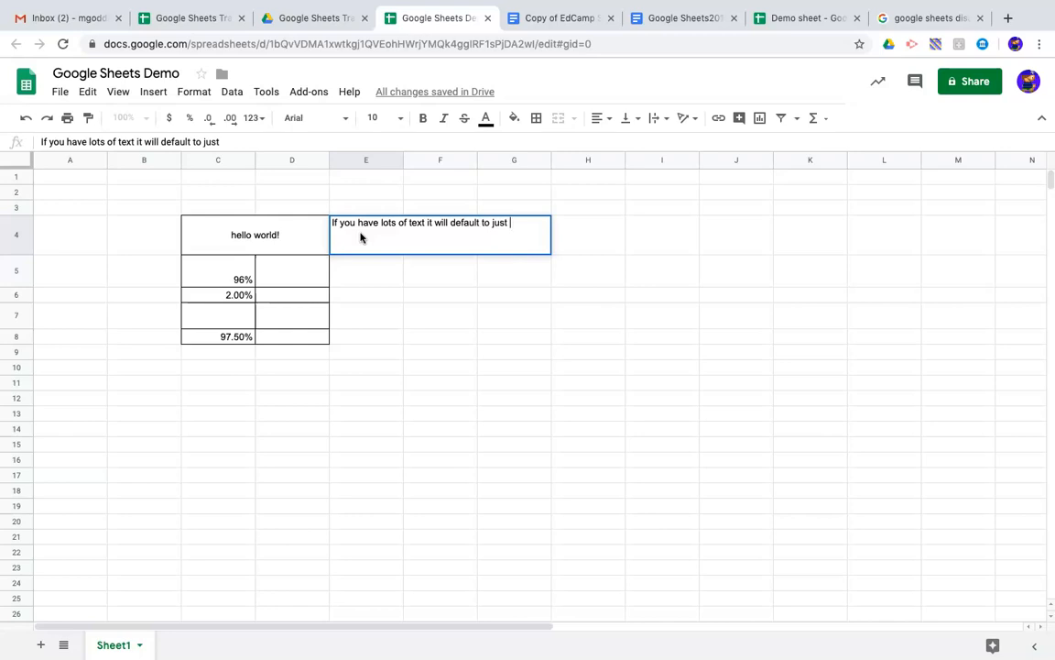
text(to just going horizon)
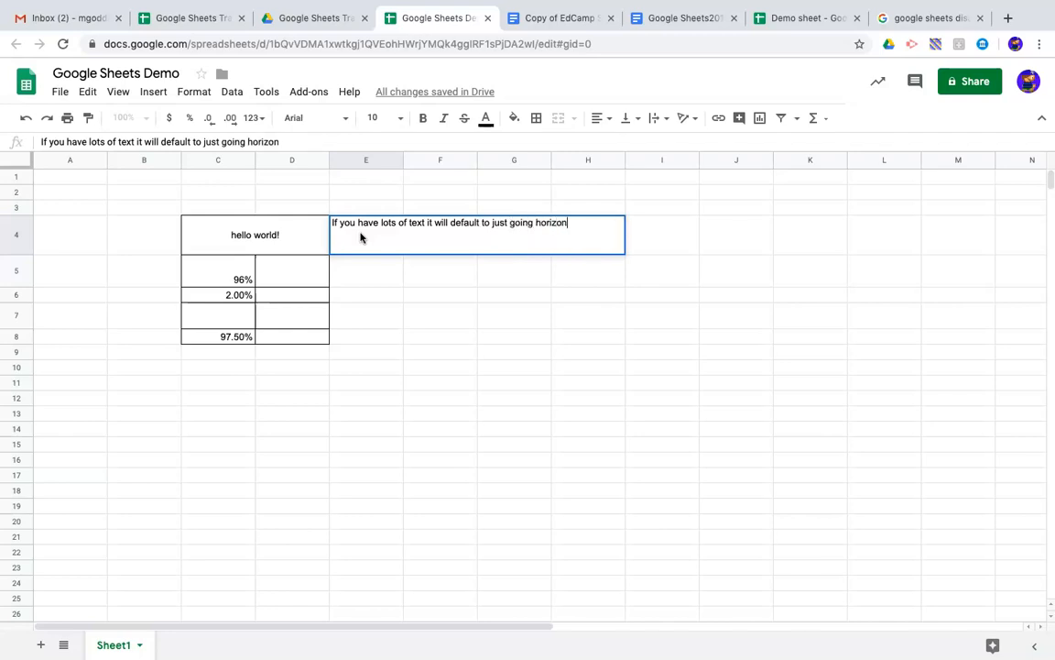
key(Return)
click(361, 238)
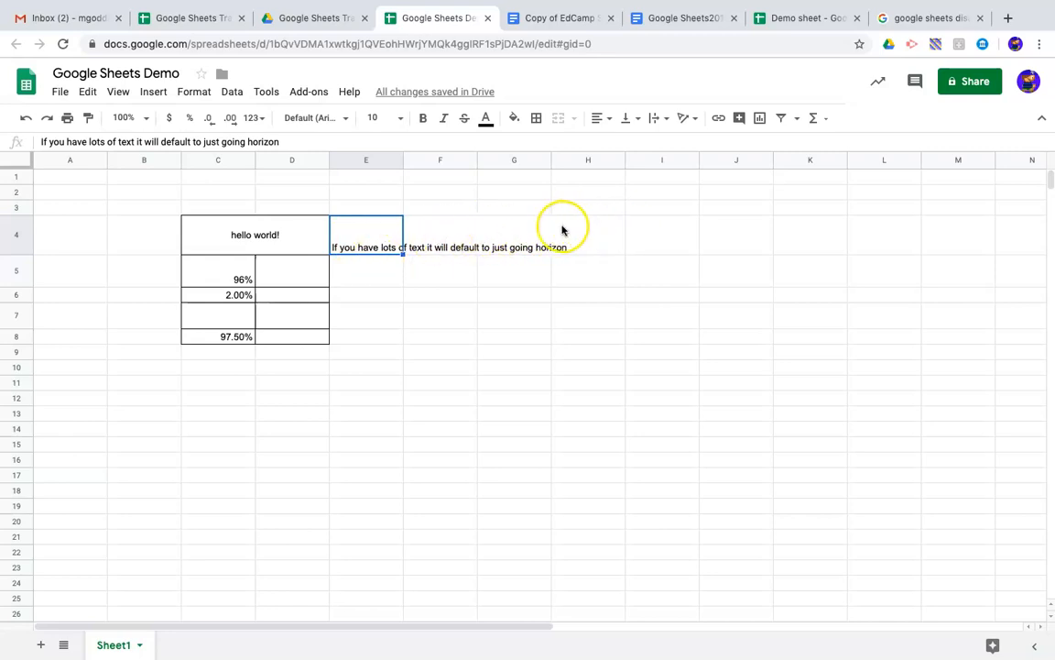
Step: Enter "Hello again" in cell F4, beside the long text
click(452, 240)
click(526, 227)
click(603, 220)
click(455, 241)
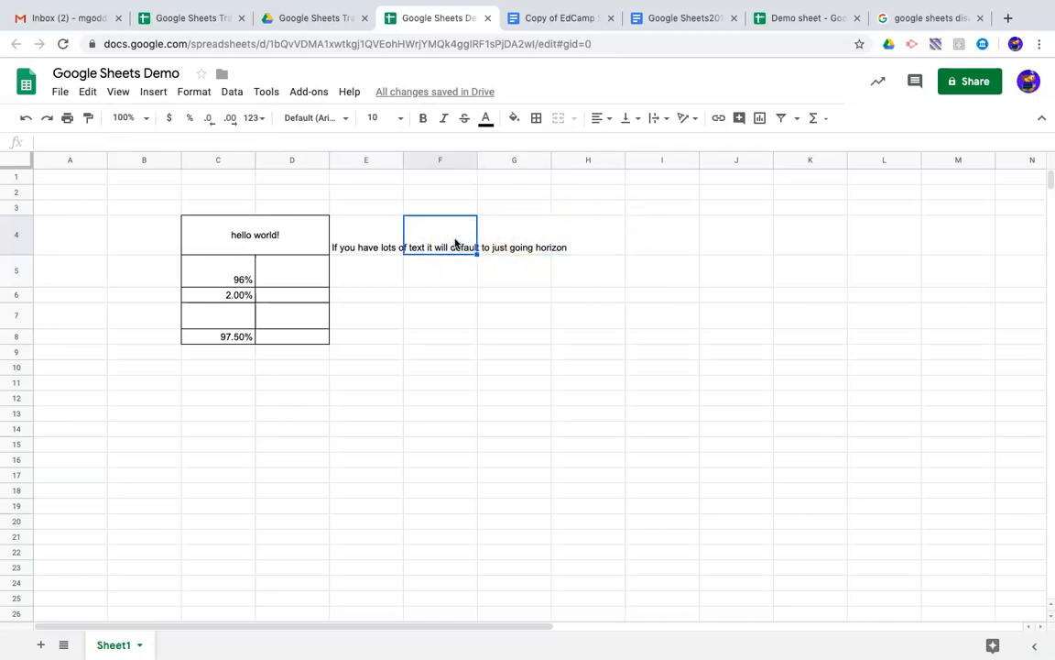
text(Hello again)
key(Return)
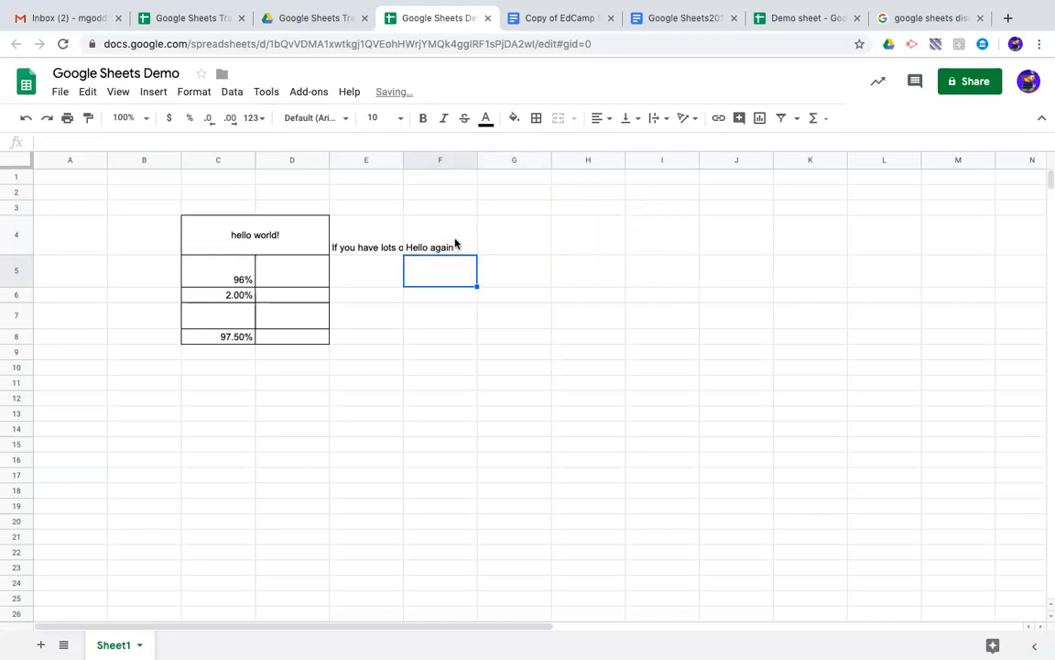
Step: Narrow column E slightly and set the long text in cell E4 to wrap
key(Up)
key(Left)
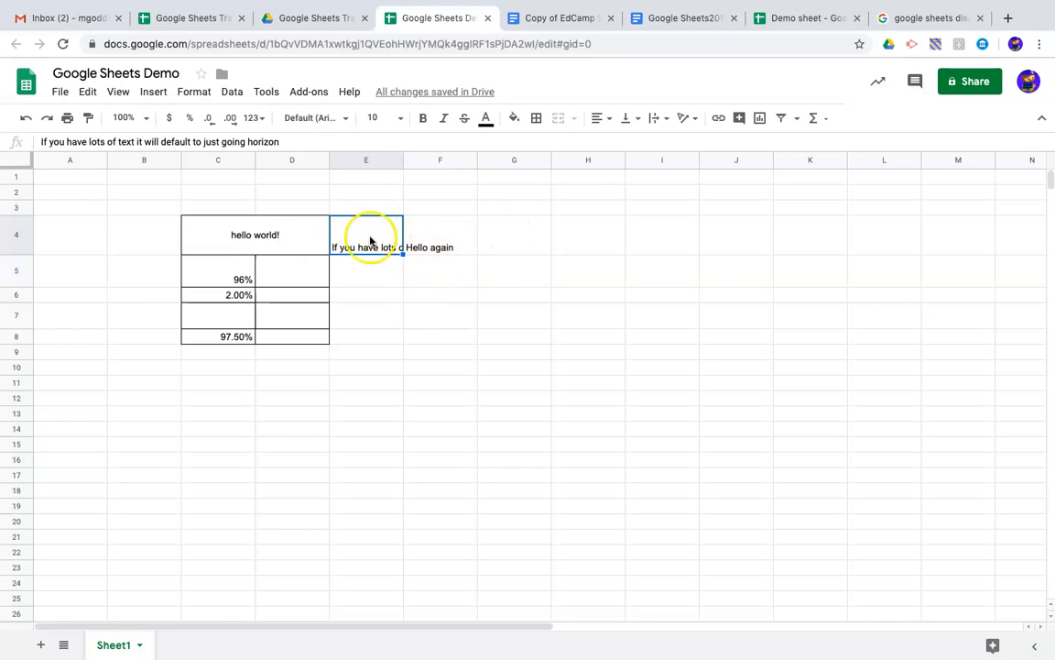
mouse_move(403, 161)
mouse_down()
mouse_move(454, 154)
mouse_move(398, 162)
mouse_up()
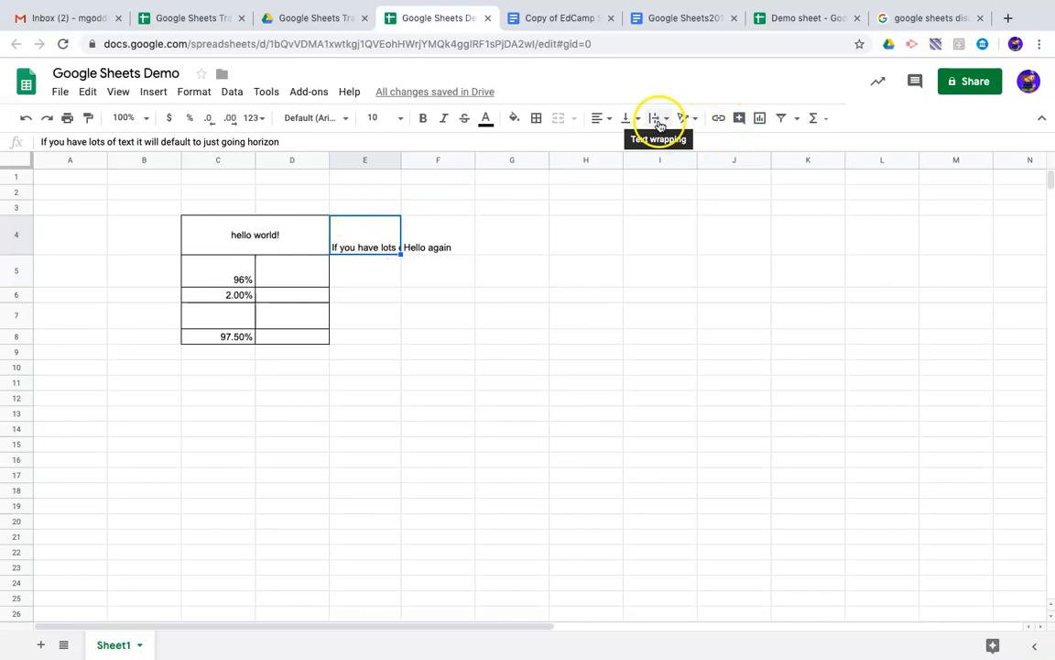
click(668, 122)
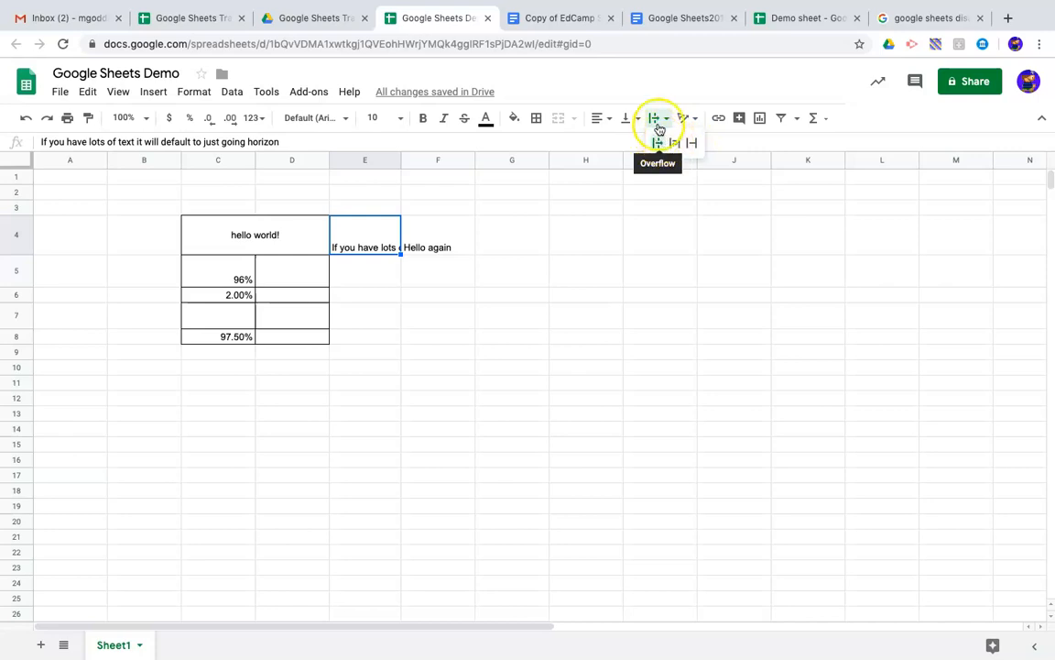
click(658, 122)
click(659, 122)
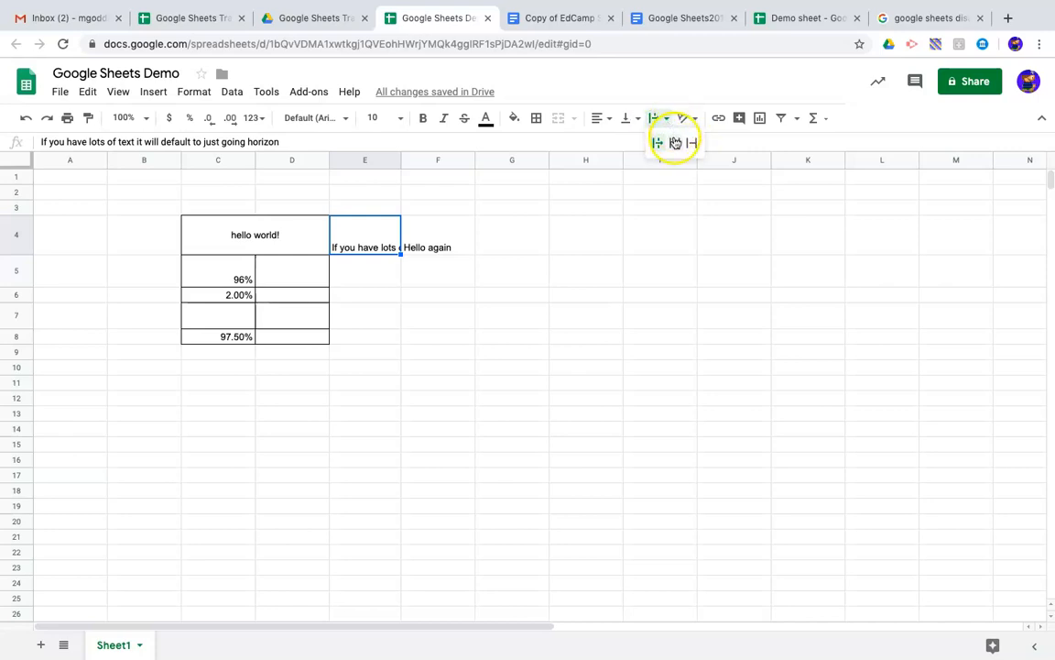
click(675, 142)
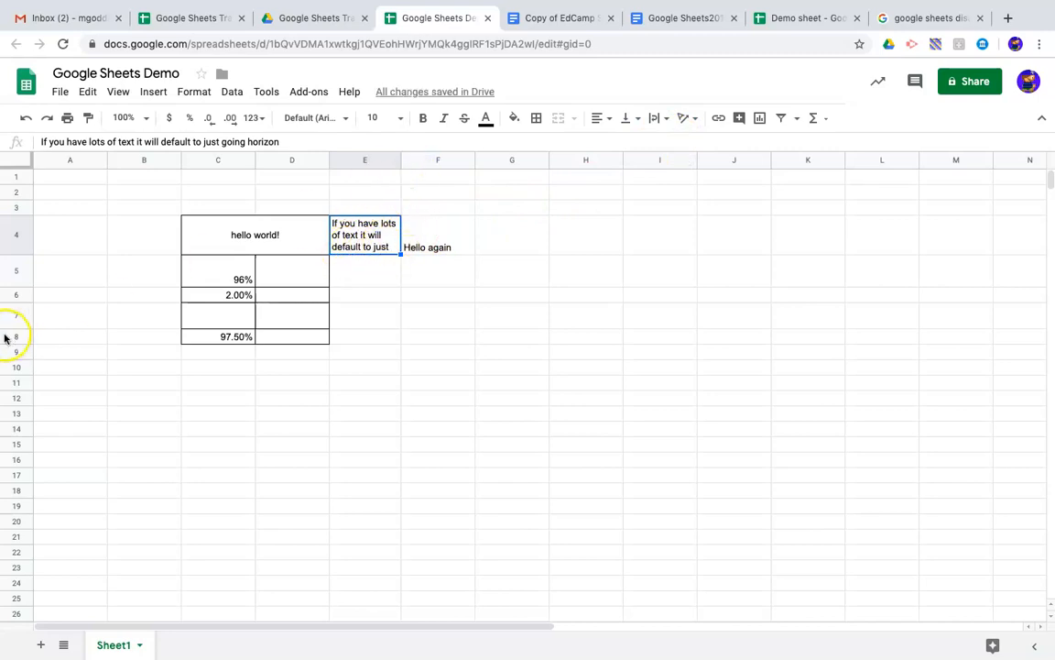
Step: Enlarge row 4 and column E around the wrapped text, and vertically align cell E4 to the middle
drag(16, 253, 17, 276)
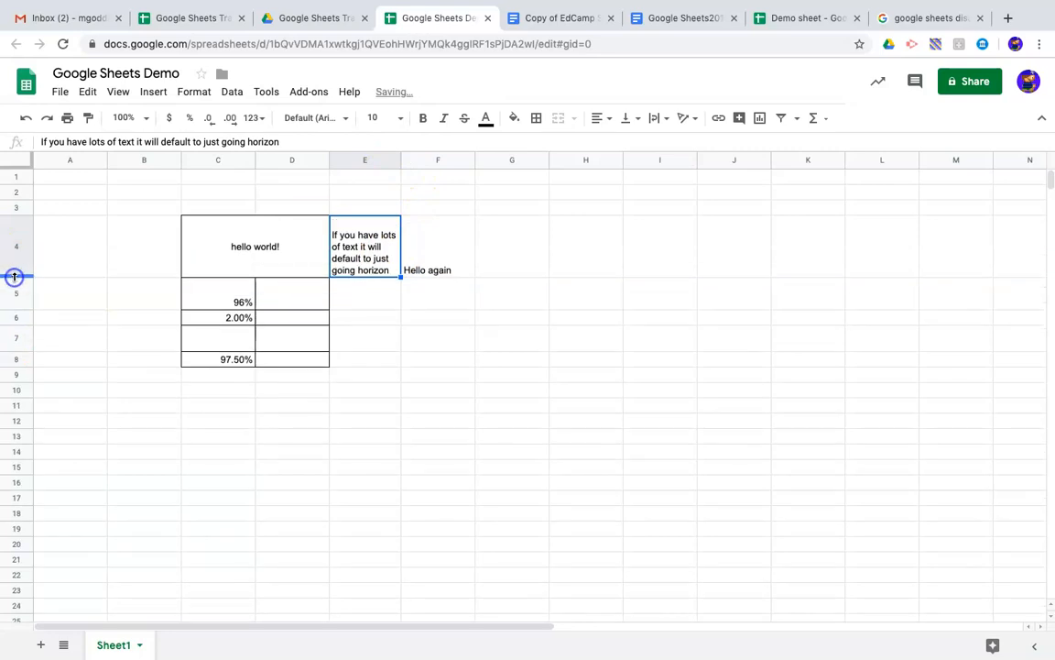
drag(401, 159, 423, 160)
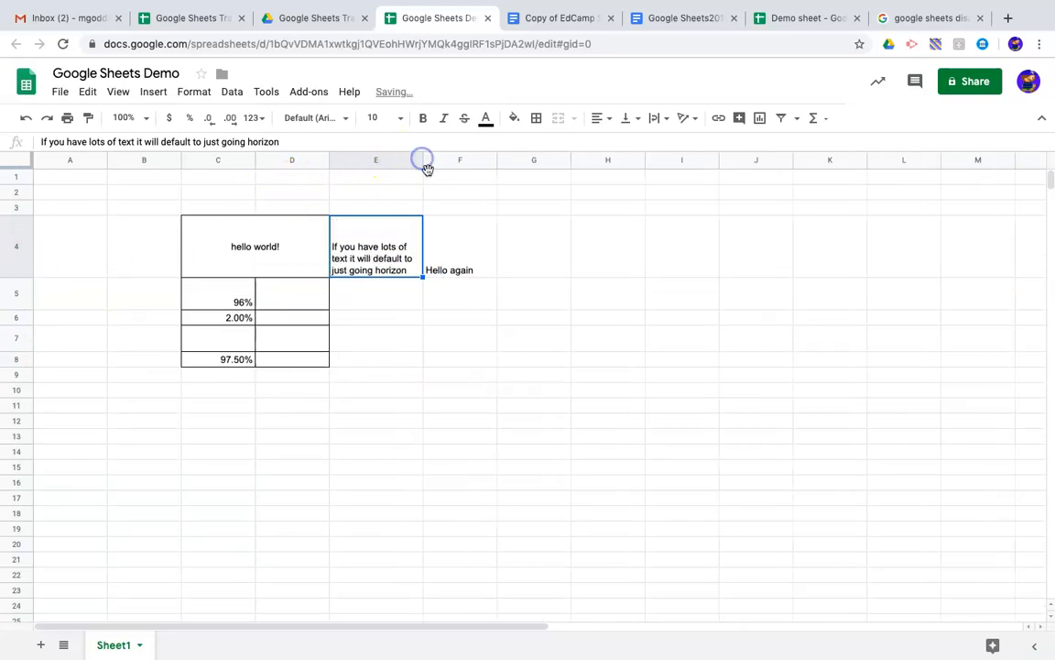
click(625, 120)
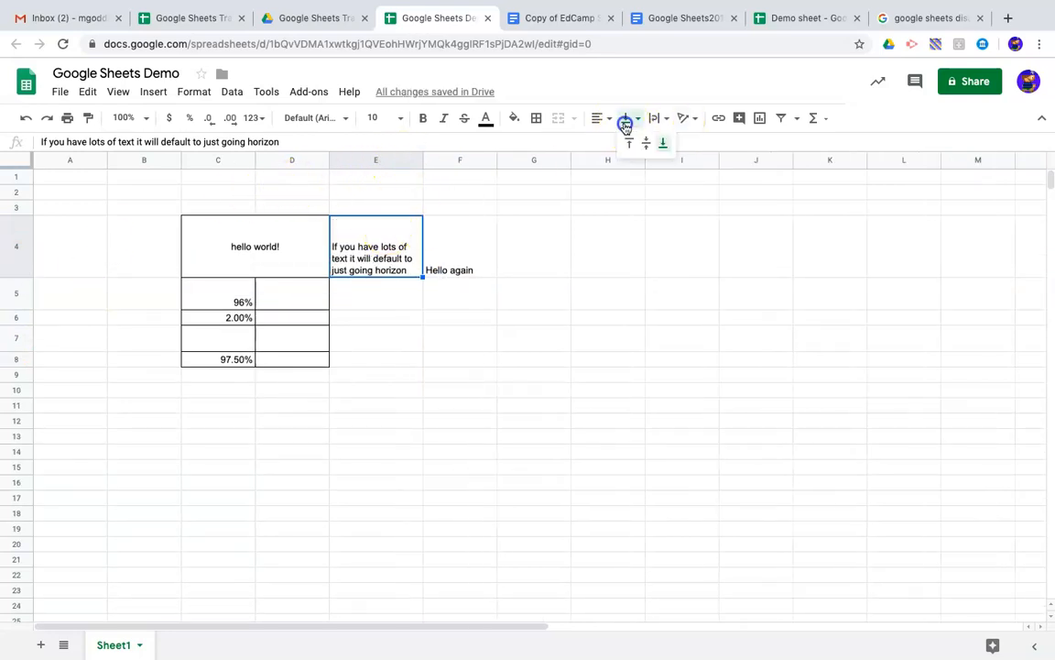
click(652, 144)
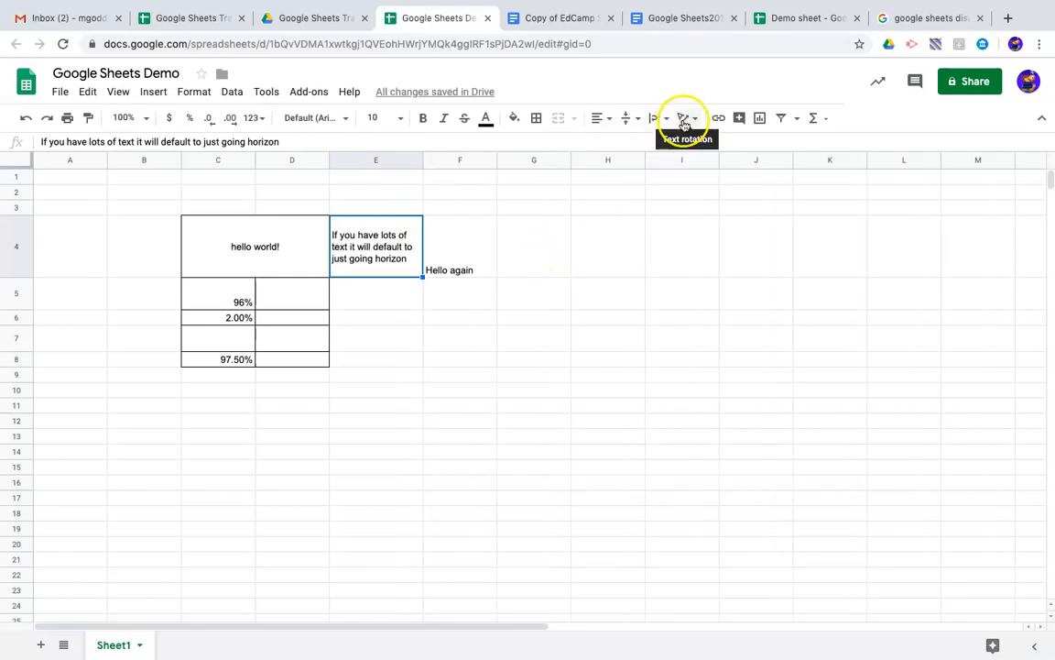
Step: Rotate the "Hello again" text in cell F4 up to vertical, and undo the rotation
click(483, 255)
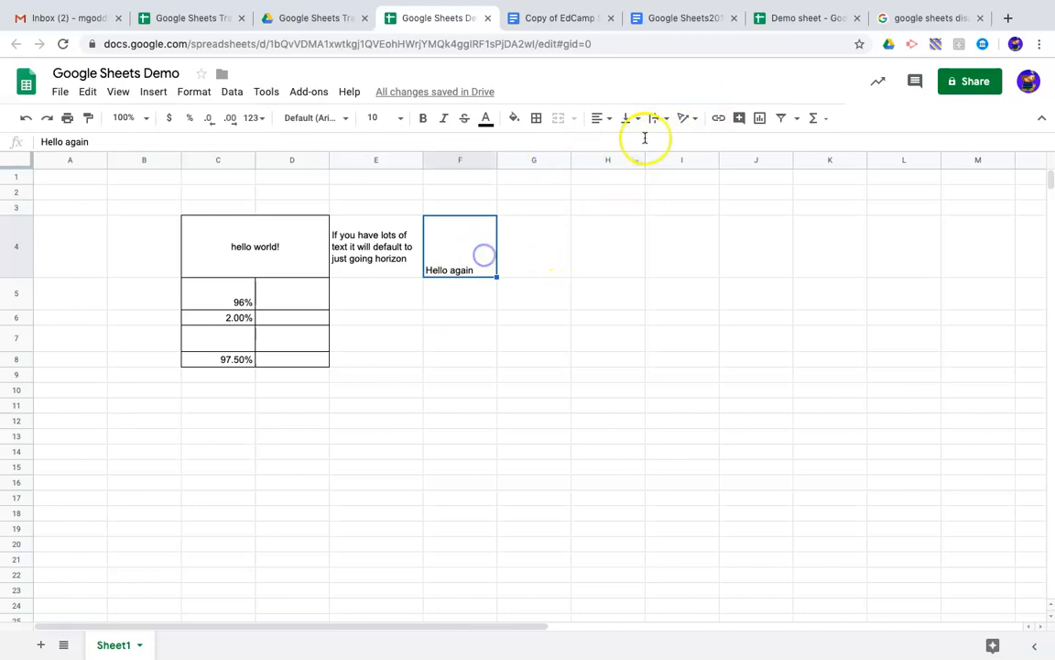
click(685, 119)
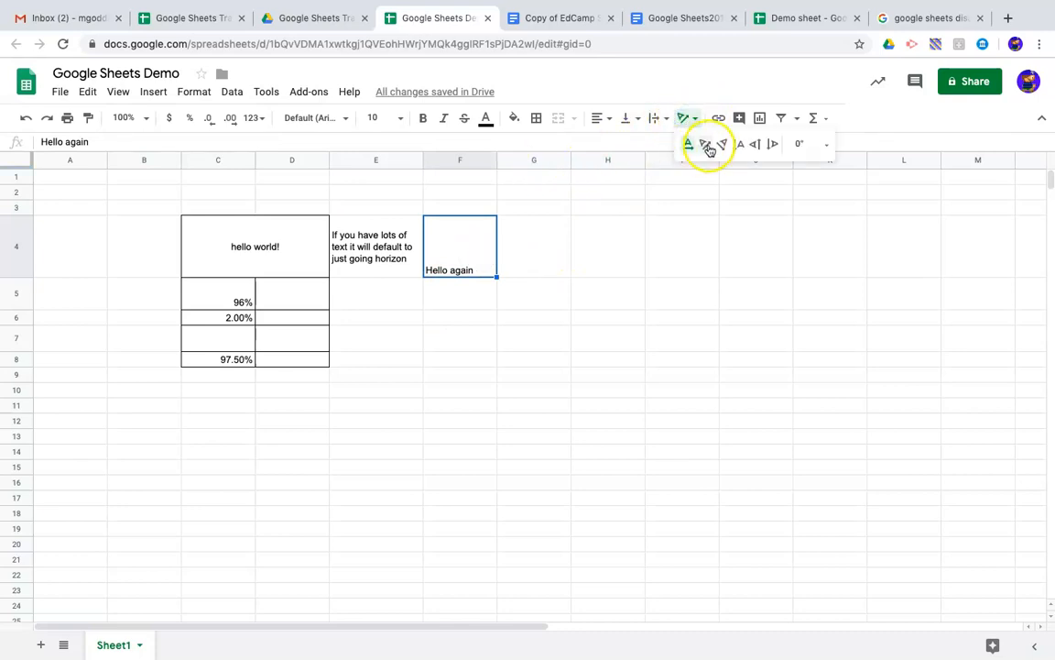
click(756, 144)
click(541, 242)
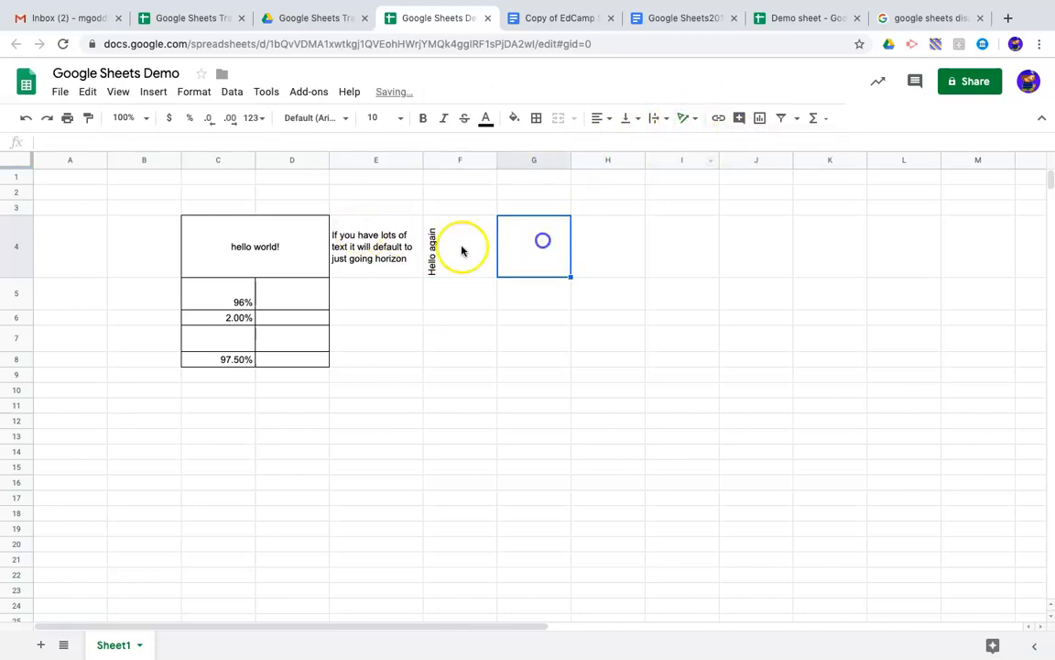
click(436, 244)
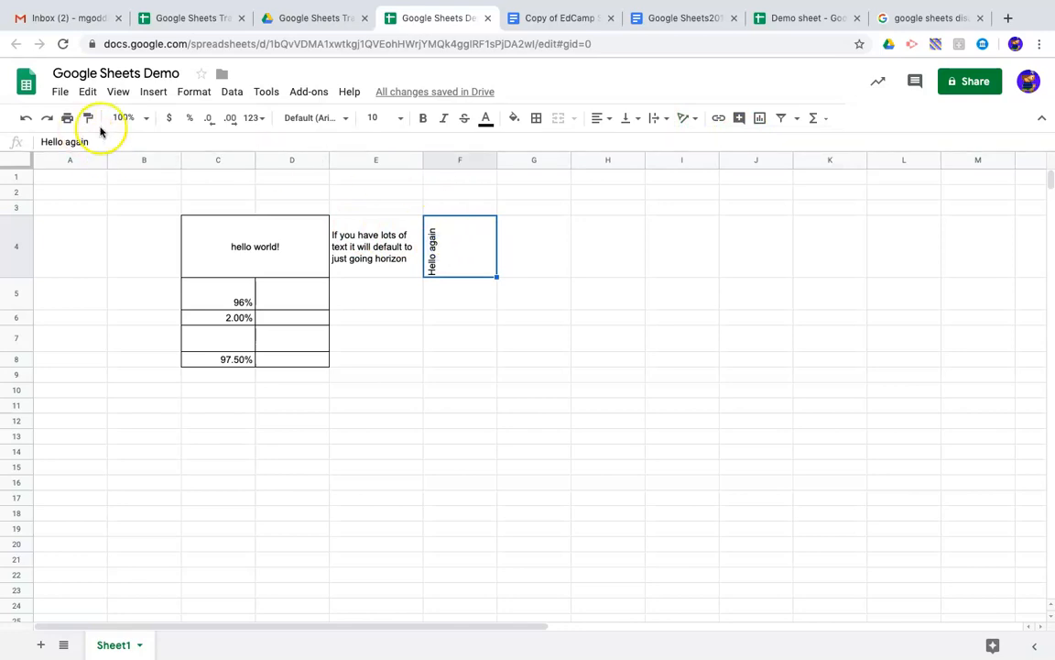
click(26, 123)
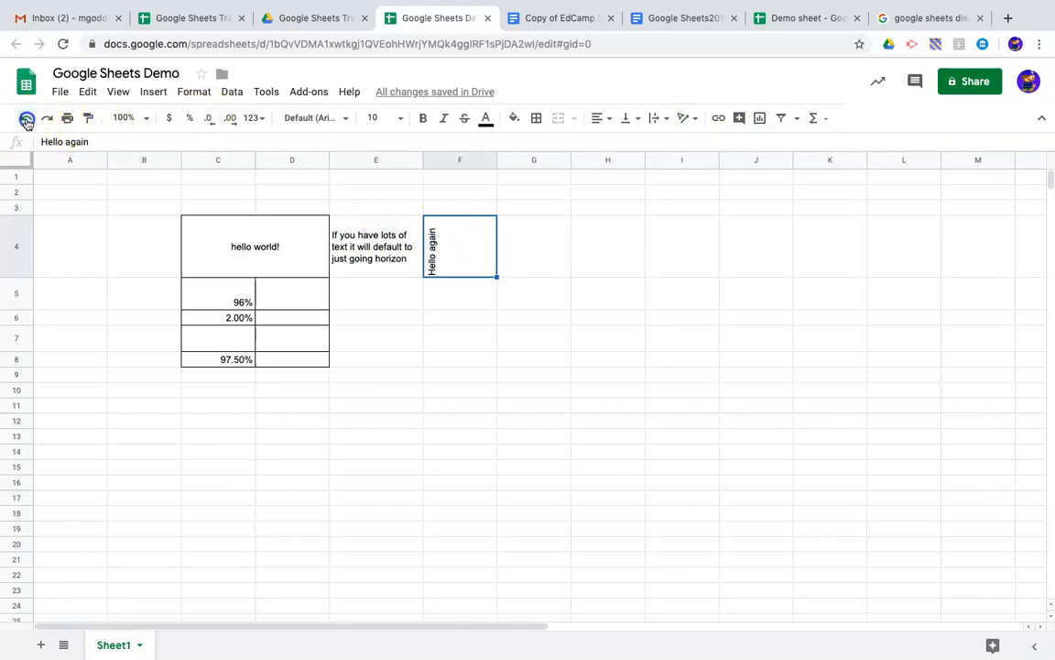